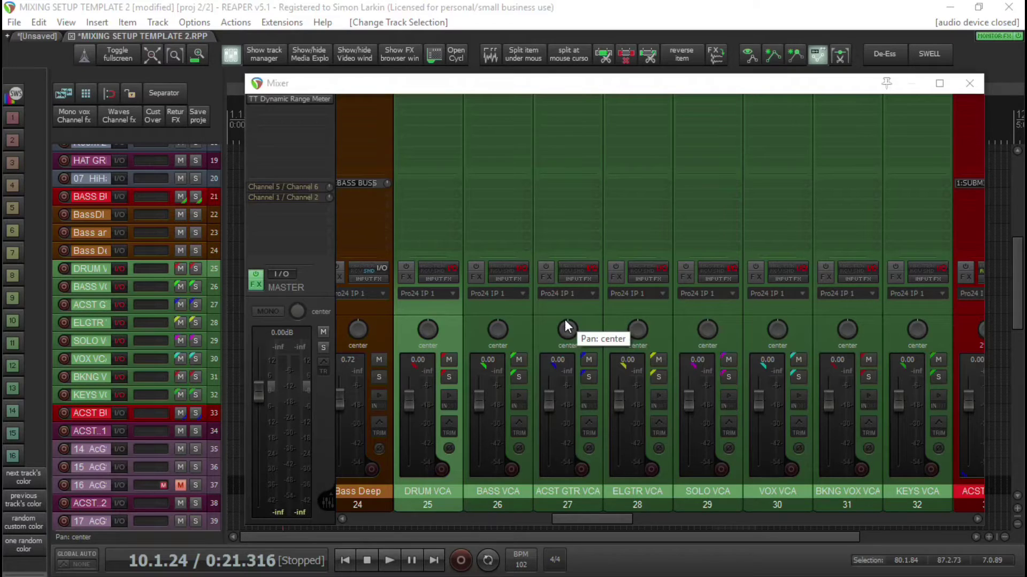
Select the ACST GTR VCA channel in the Mixer and unmute track 37.
{"action": "left_click", "coordinate": [595, 327]}
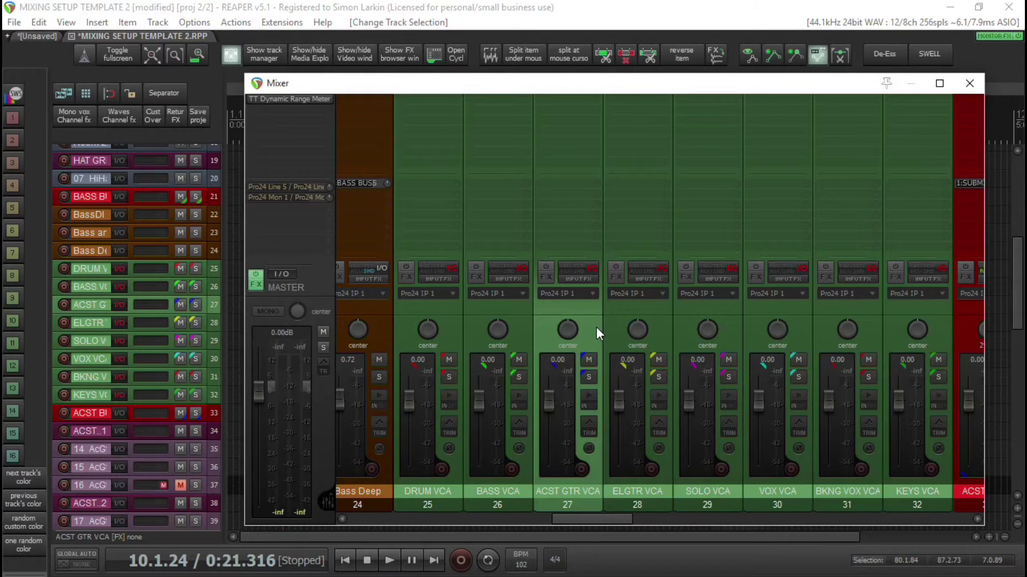
{"action": "left_click", "coordinate": [181, 484]}
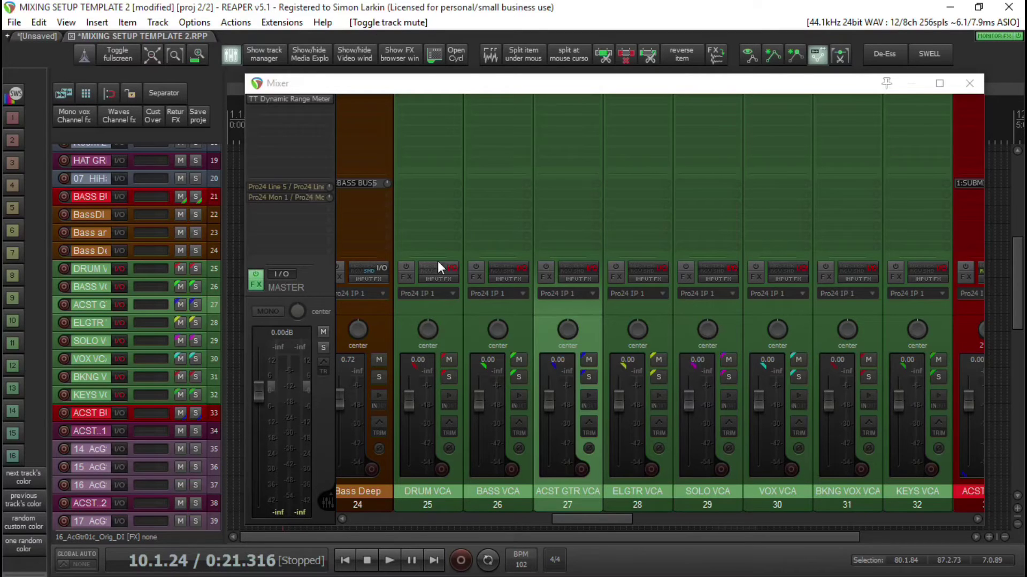
{"action": "left_click", "coordinate": [588, 521]}
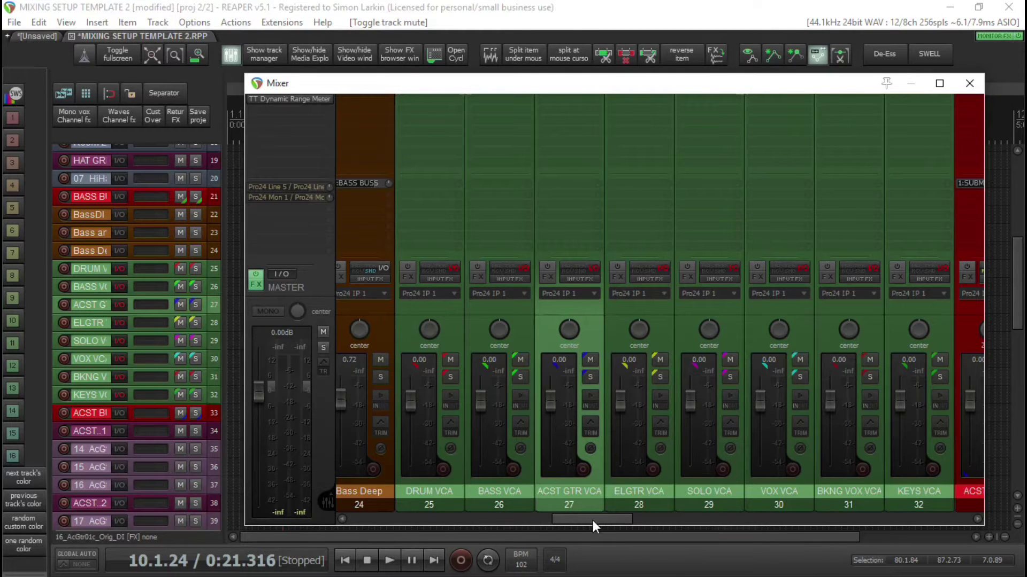
{"action": "left_click_drag", "start_coordinate": [593, 521], "coordinate": [639, 559]}
{"action": "left_click_drag", "start_coordinate": [632, 518], "coordinate": [909, 551]}
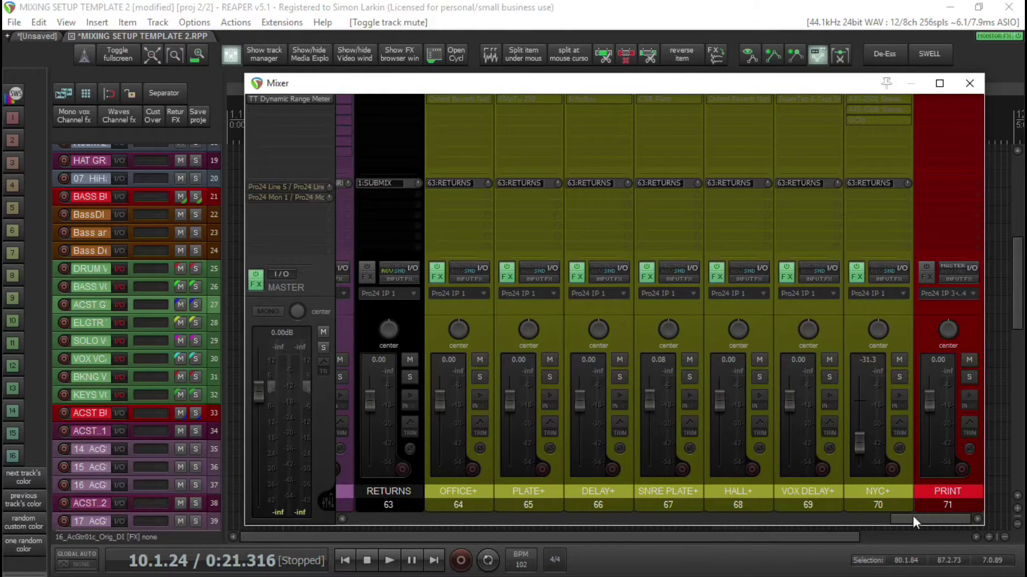
{"action": "left_click_drag", "start_coordinate": [915, 517], "coordinate": [804, 517]}
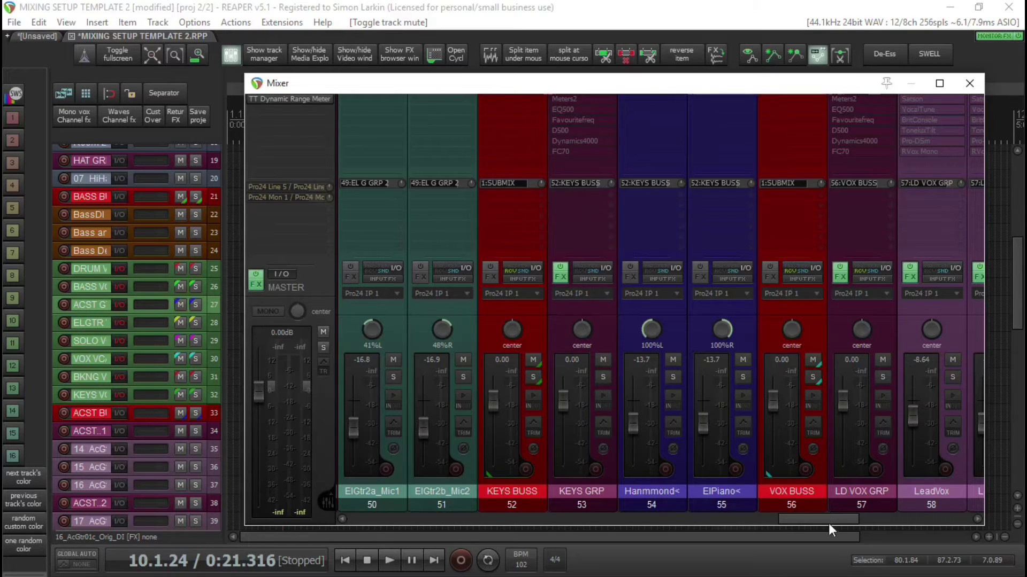
{"action": "left_click_drag", "start_coordinate": [823, 518], "coordinate": [768, 526]}
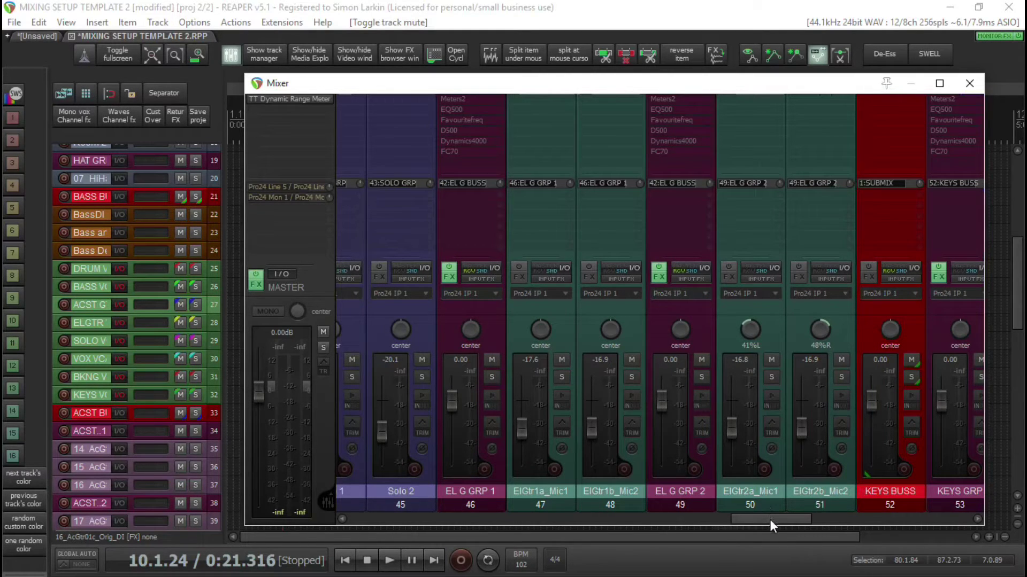
{"action": "left_click_drag", "start_coordinate": [770, 520], "coordinate": [606, 523]}
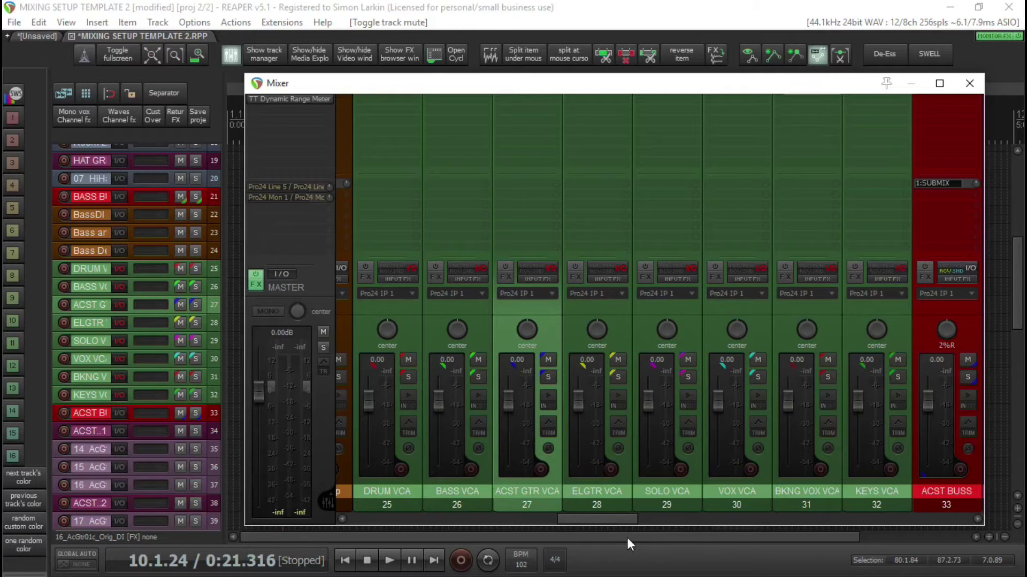
Lower the VCA faders below unity: DRUM -2.94 dB, BASS -4.47 dB, ACST GTR -2.03 dB, plus the others.
{"action": "left_click", "coordinate": [412, 459]}
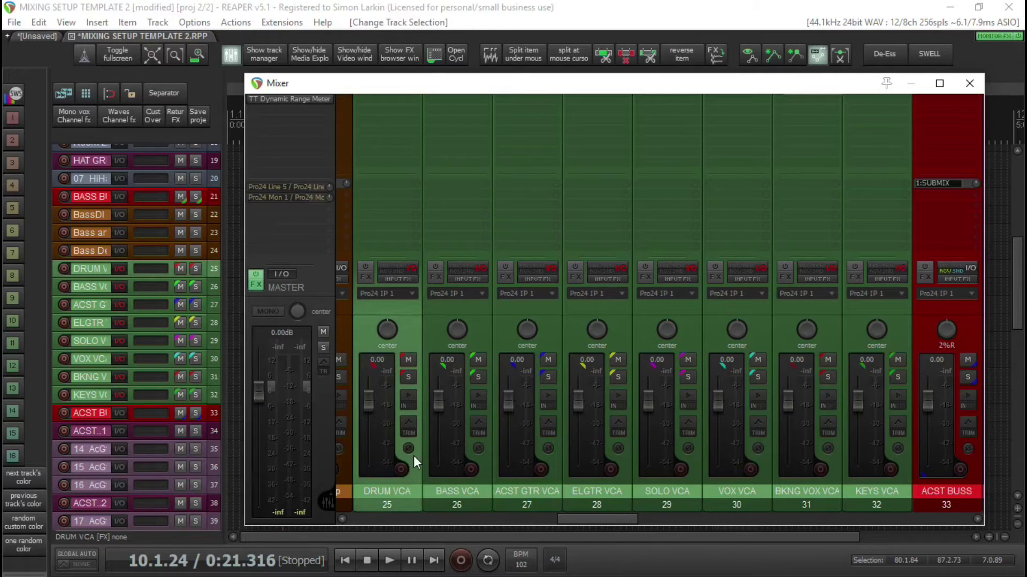
{"action": "scroll", "coordinate": [413, 456], "scroll_direction": "down", "scroll_amount": 5}
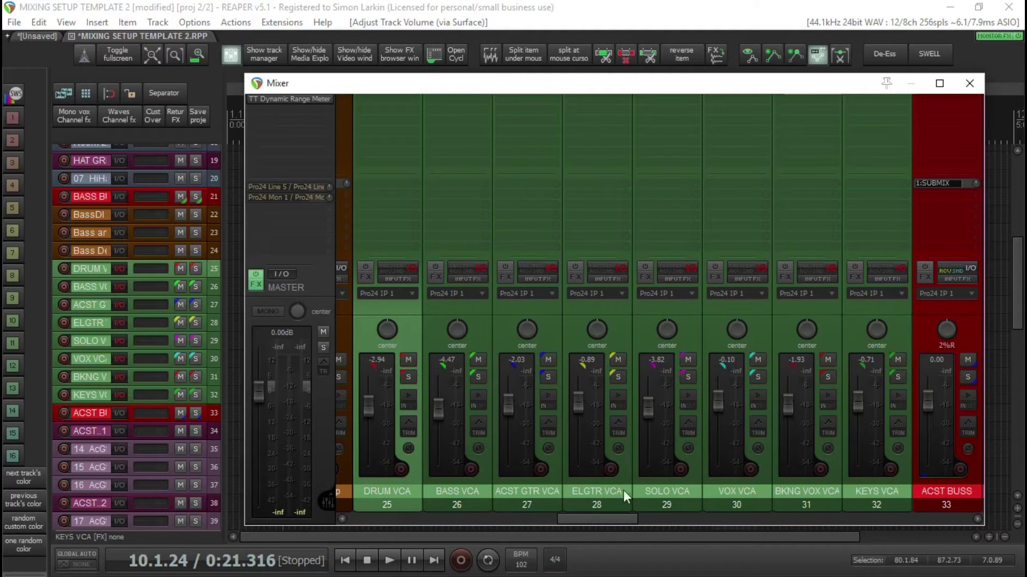
{"action": "left_click", "coordinate": [627, 463]}
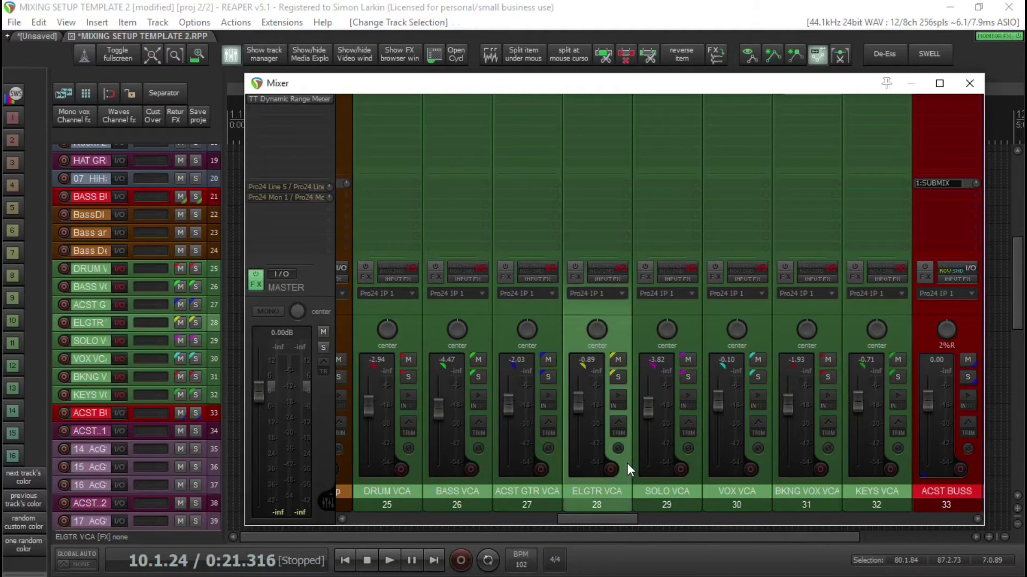
{"action": "left_click", "coordinate": [698, 457]}
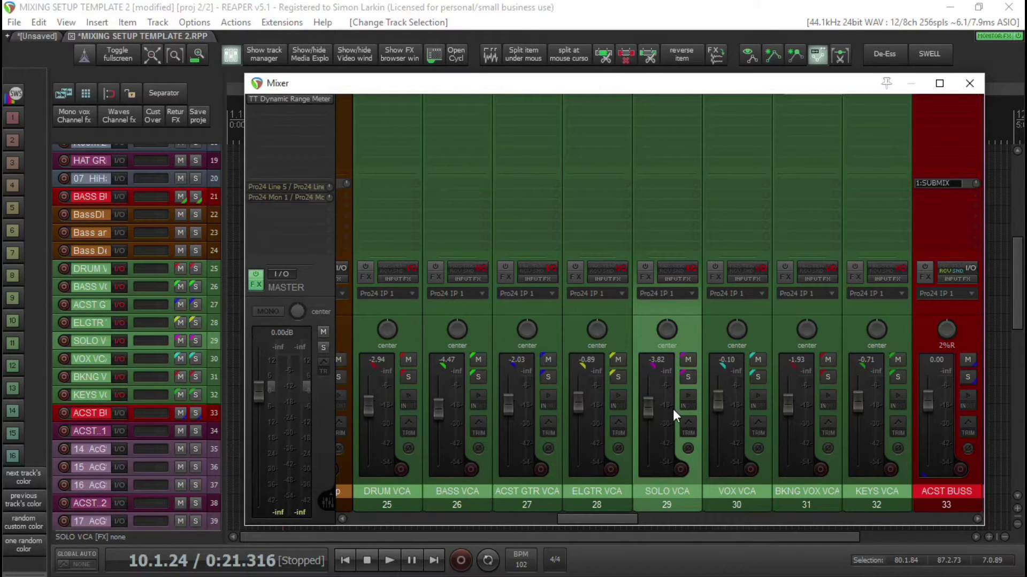
{"action": "left_click_drag", "start_coordinate": [616, 523], "coordinate": [570, 518]}
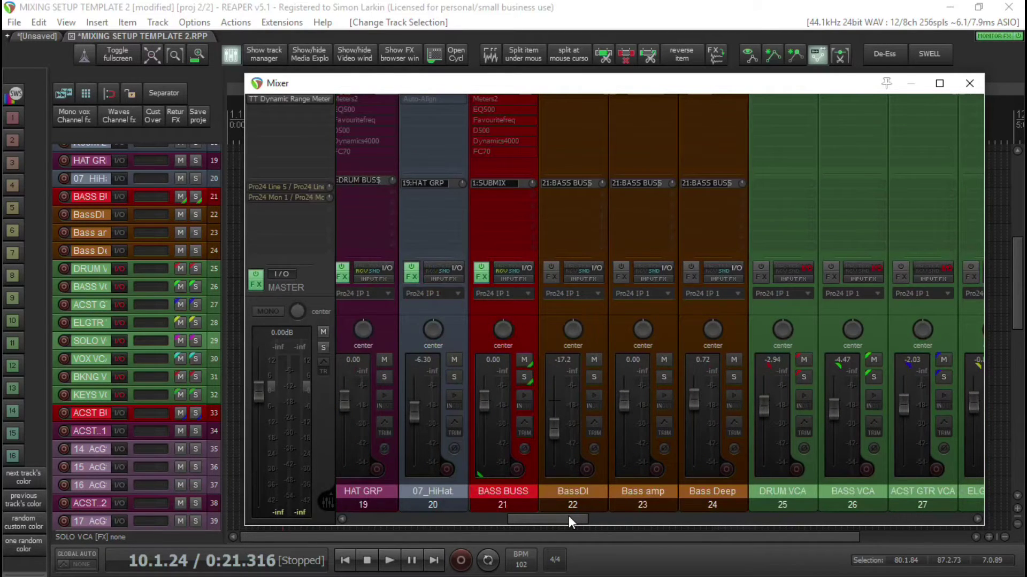
Switch to the unsaved Kick/Snare/Tom project, hide the Mixer and scroll through the arrangement.
{"action": "left_click", "coordinate": [41, 37]}
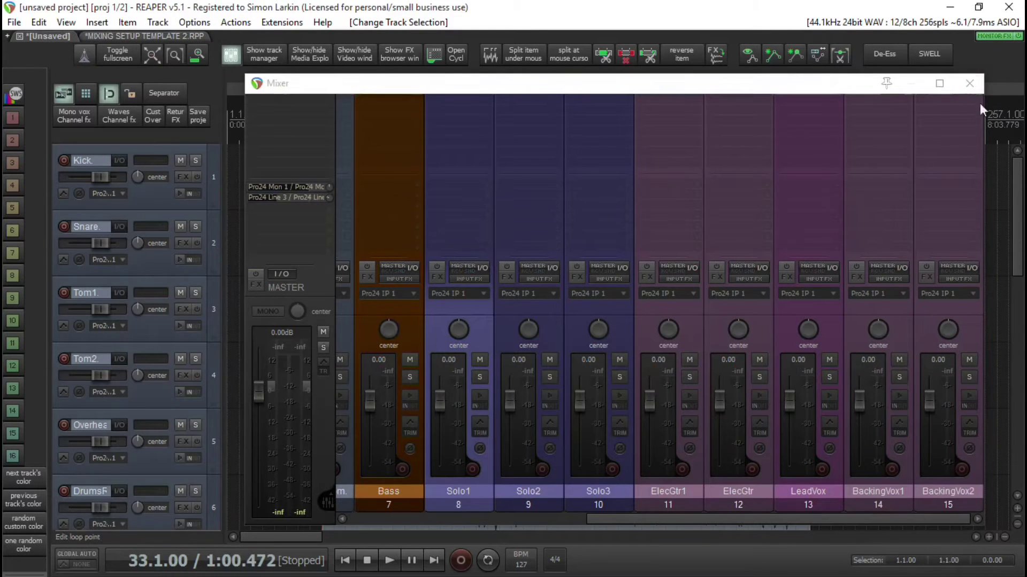
{"action": "key", "text": "ctrl+m"}
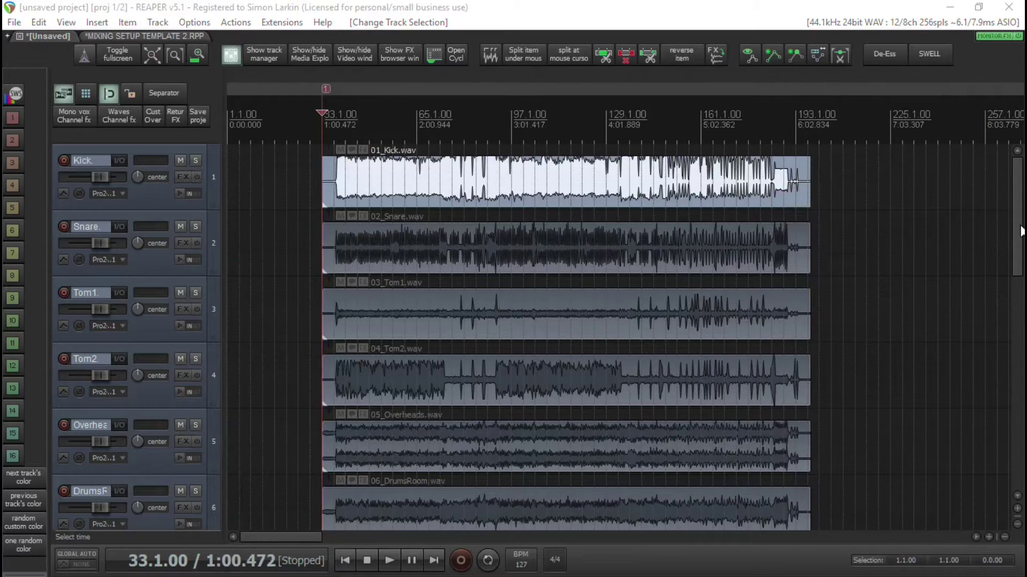
{"action": "scroll", "coordinate": [1020, 241], "scroll_direction": "down", "scroll_amount": 10}
{"action": "scroll", "coordinate": [567, 337], "scroll_direction": "up", "scroll_amount": 10}
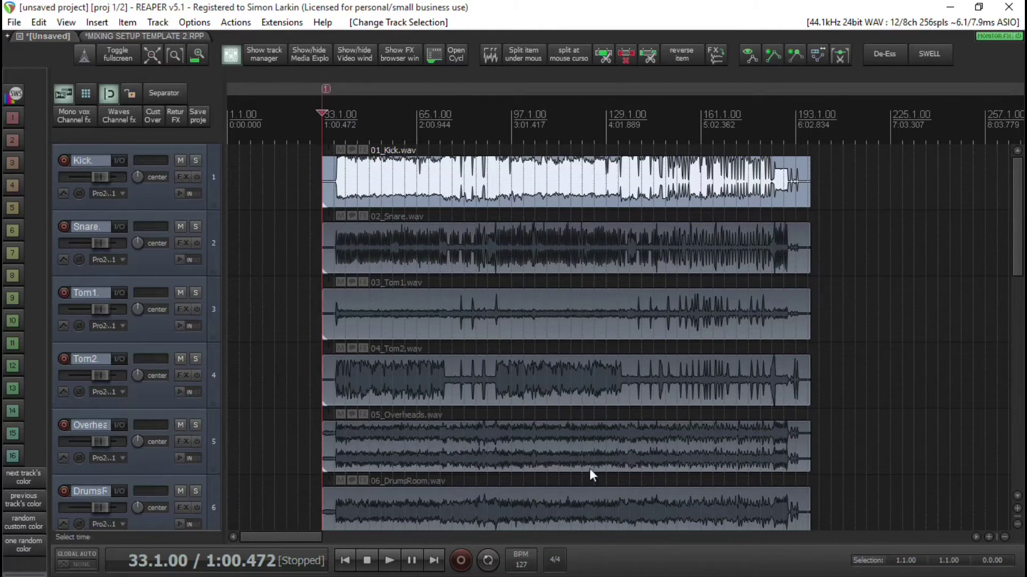
{"action": "left_click_drag", "start_coordinate": [1020, 234], "coordinate": [588, 133]}
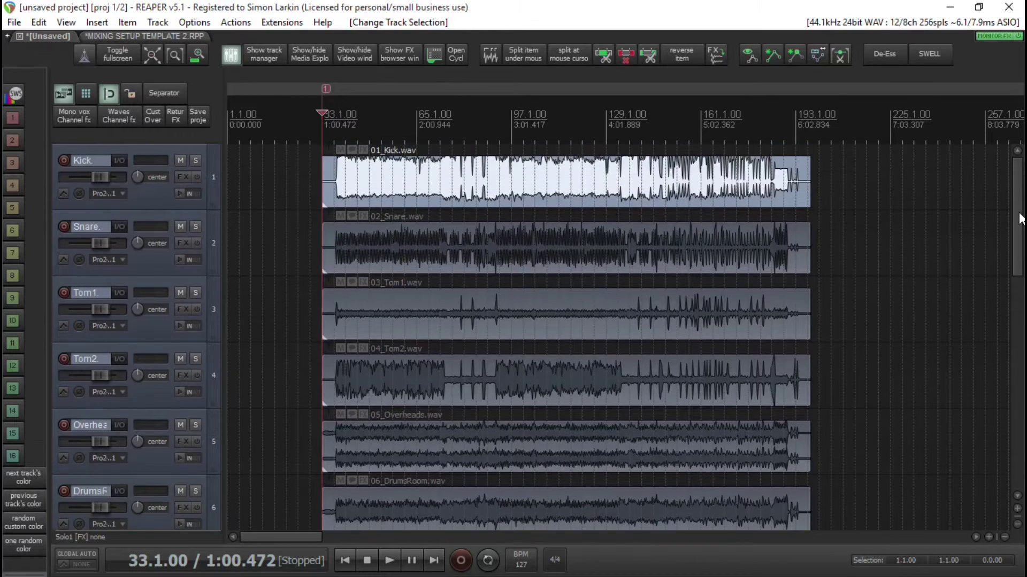
Inspect the SWS Auto Color/Icon track-name rules, then close that window.
{"action": "left_click", "coordinate": [282, 23]}
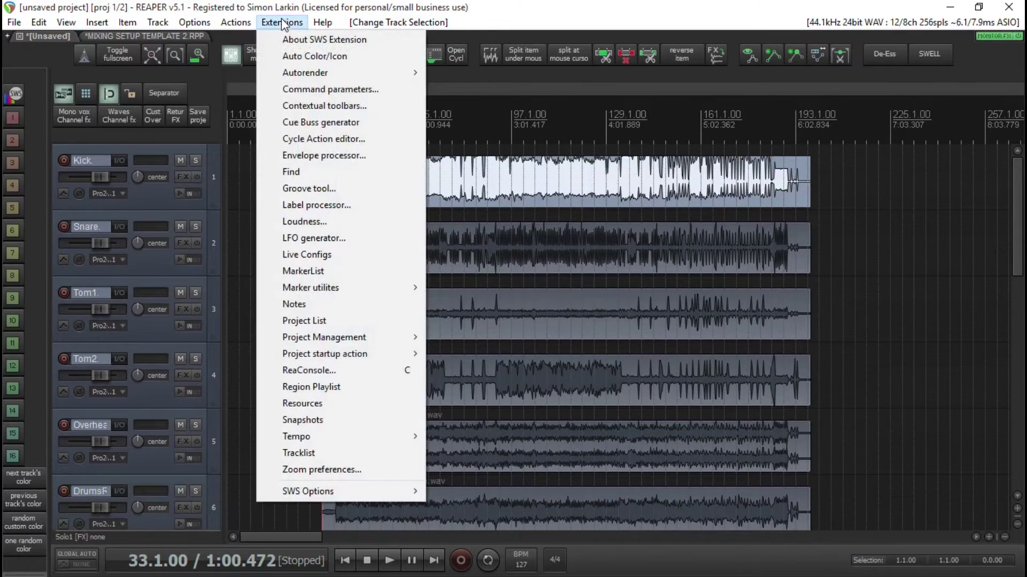
{"action": "left_click", "coordinate": [291, 53]}
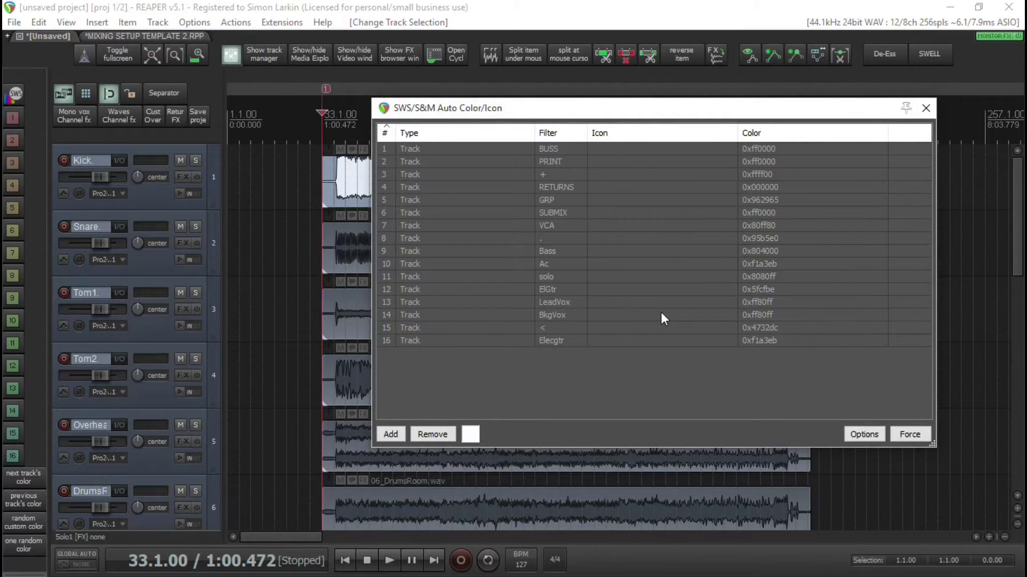
{"action": "left_click", "coordinate": [934, 105]}
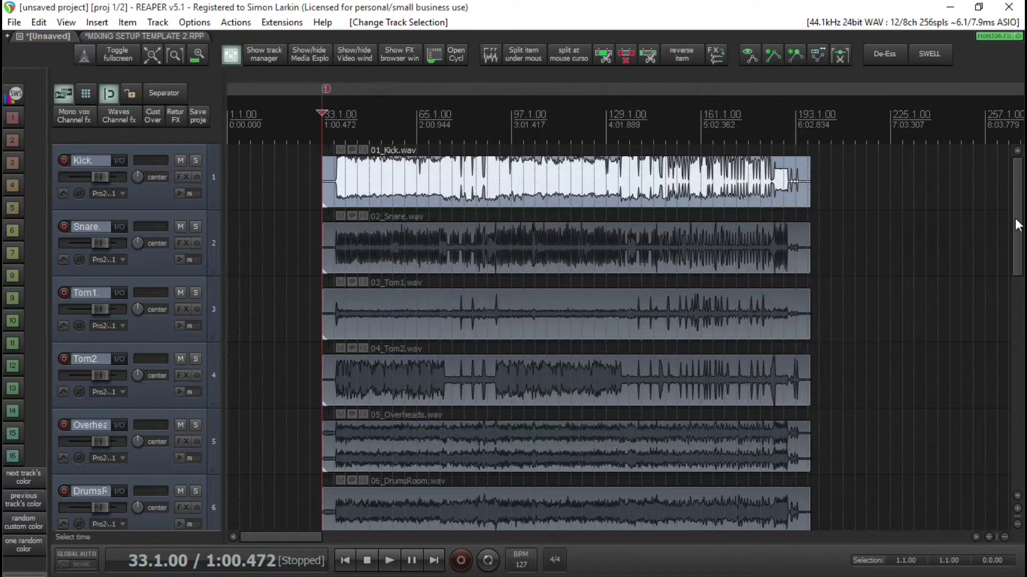
{"action": "mouse_move", "coordinate": [1022, 224]}
{"action": "left_mouse_down"}
{"action": "mouse_move", "coordinate": [1022, 379]}
{"action": "mouse_move", "coordinate": [1021, 222]}
{"action": "left_mouse_up"}
Return to MIXING SETUP TEMPLATE 2, show its Mixer and open the SWS Snapshots window.
{"action": "left_click", "coordinate": [149, 36]}
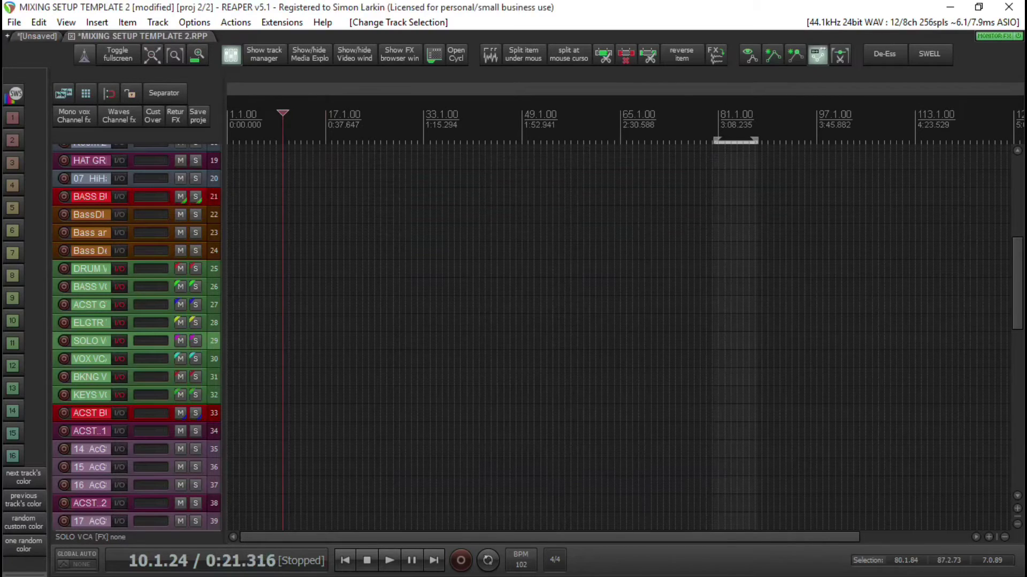
{"action": "key", "text": "ctrl+m"}
{"action": "left_click_drag", "start_coordinate": [630, 66], "coordinate": [590, 91]}
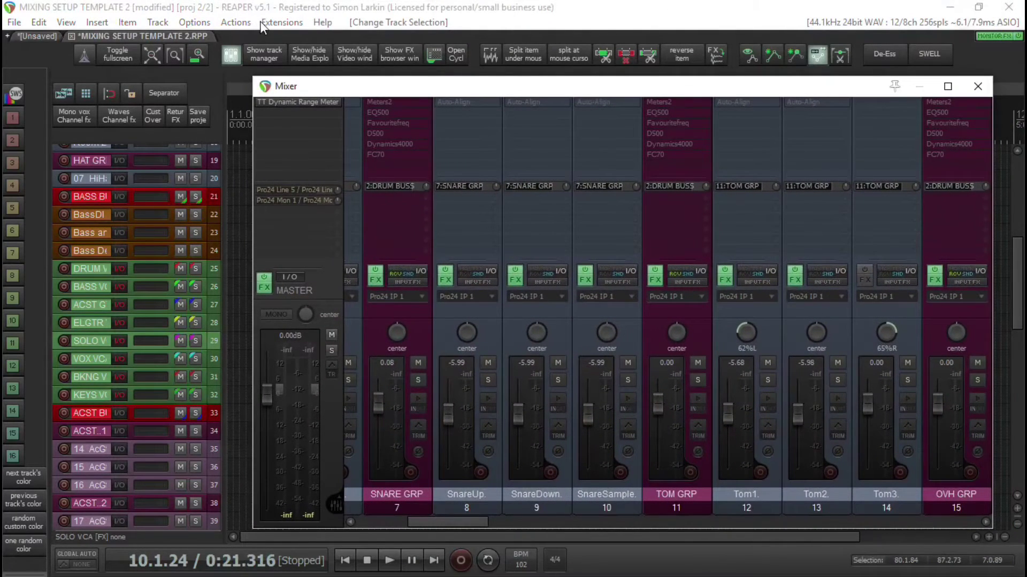
{"action": "left_click", "coordinate": [282, 22]}
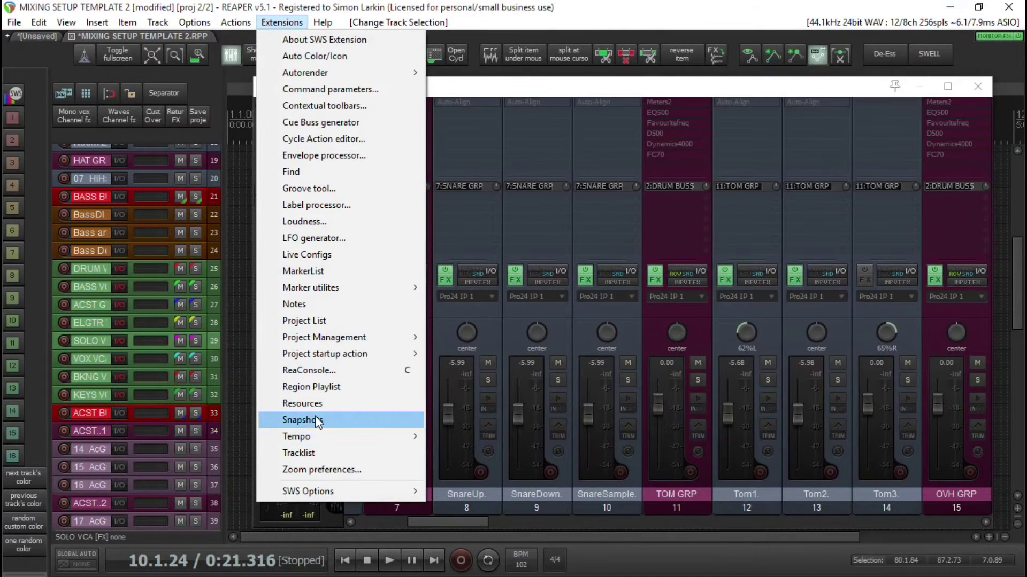
{"action": "left_click", "coordinate": [317, 421]}
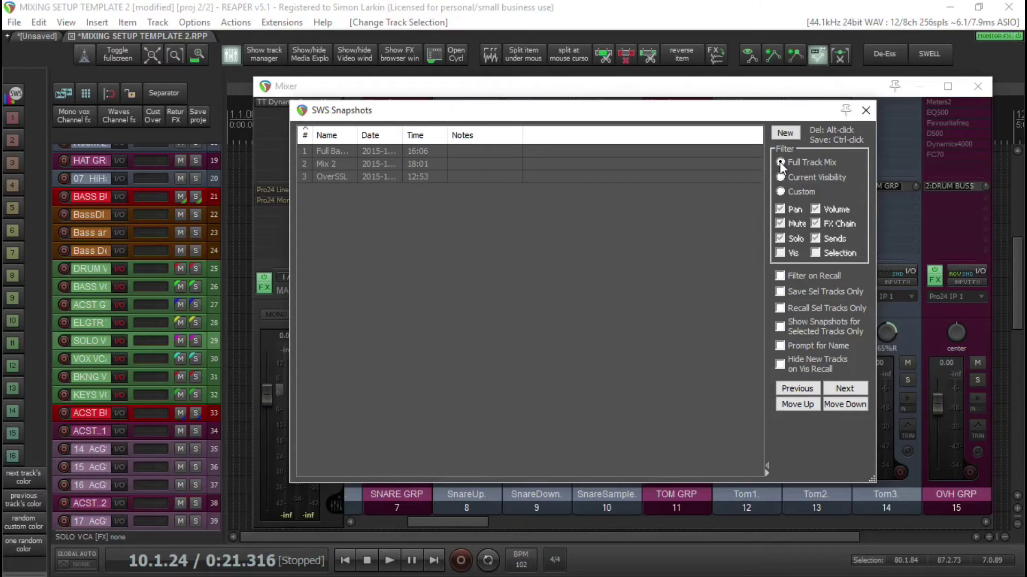
Save the Full Track Mix as new snapshot Mix 4 and bring up its options.
{"action": "left_click", "coordinate": [778, 132]}
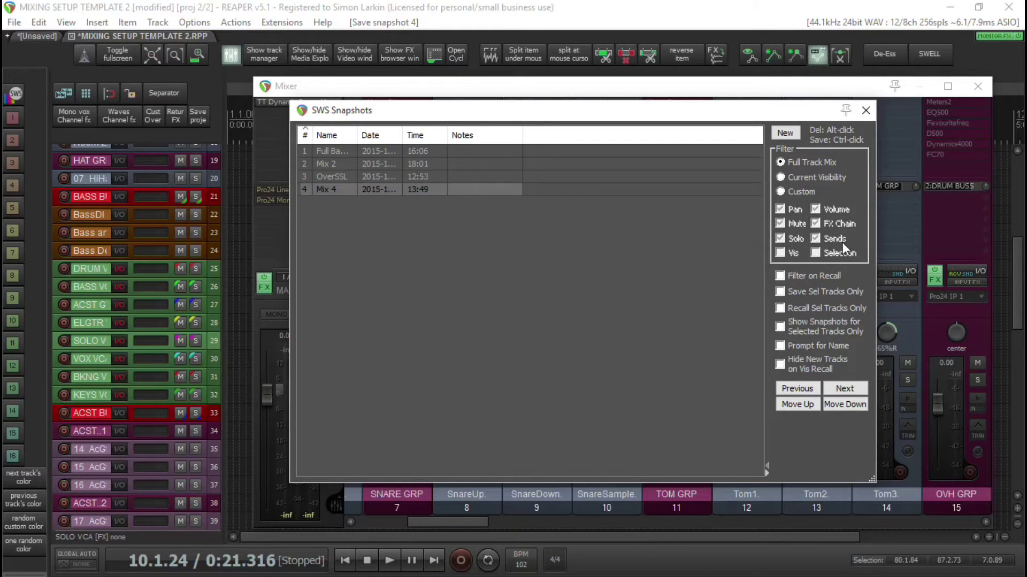
{"action": "right_click", "coordinate": [332, 190]}
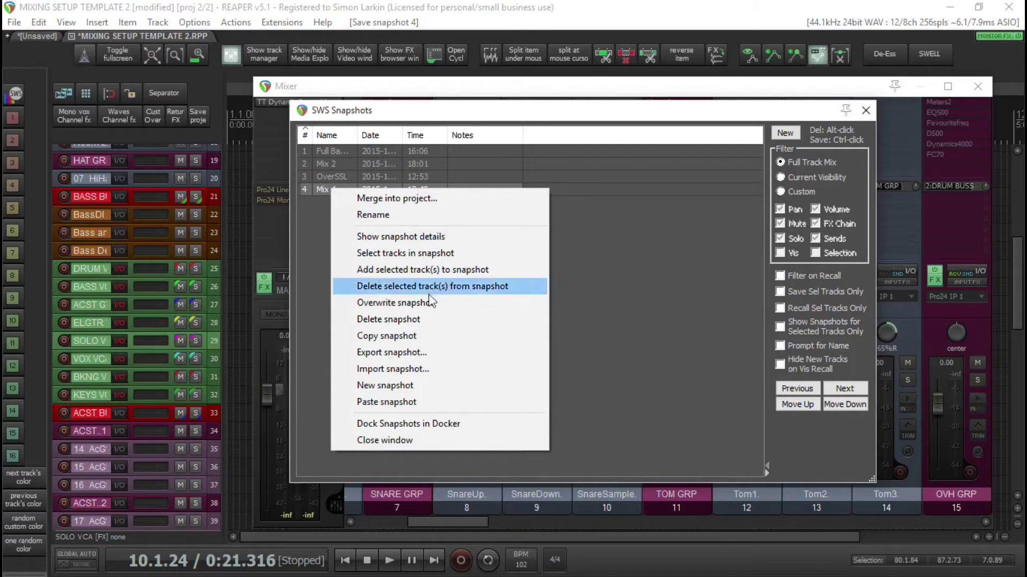
Start exporting Mix 4 to Projects (G:) > 2 MIX TEMPLATE-SNAPSHOTS, then cancel the export.
{"action": "left_click", "coordinate": [454, 355]}
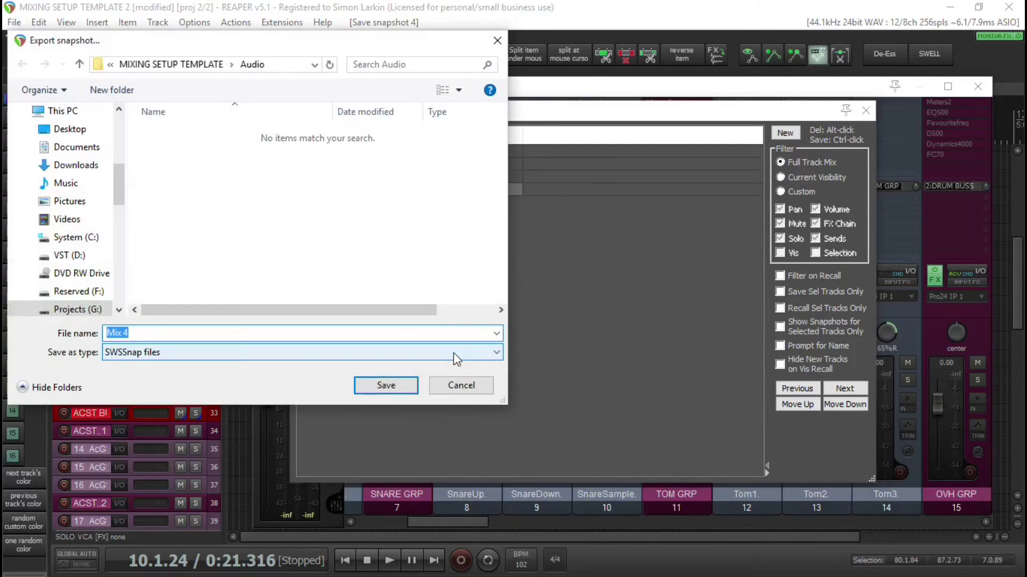
{"action": "left_click", "coordinate": [64, 310]}
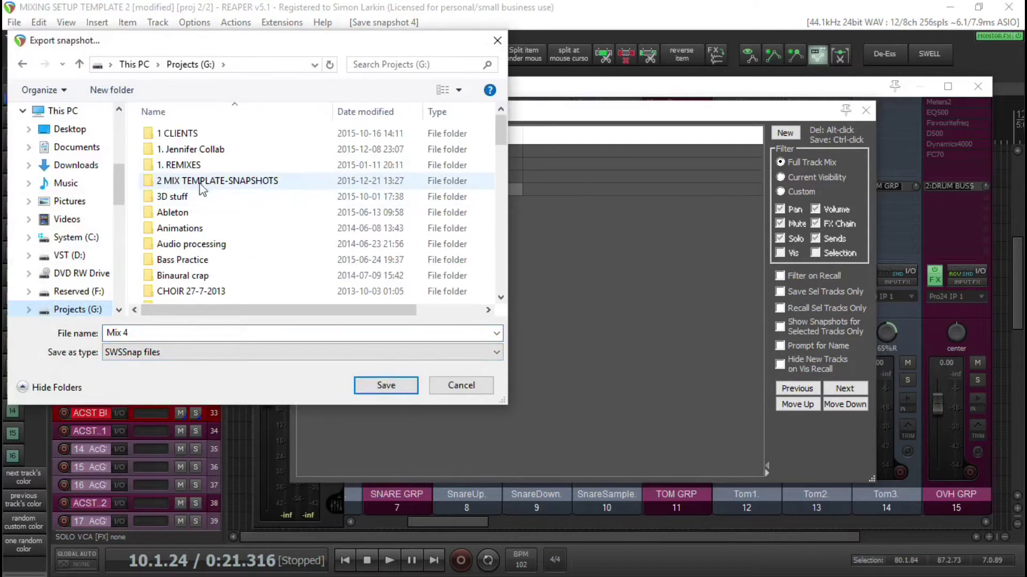
{"action": "double_click", "coordinate": [217, 183]}
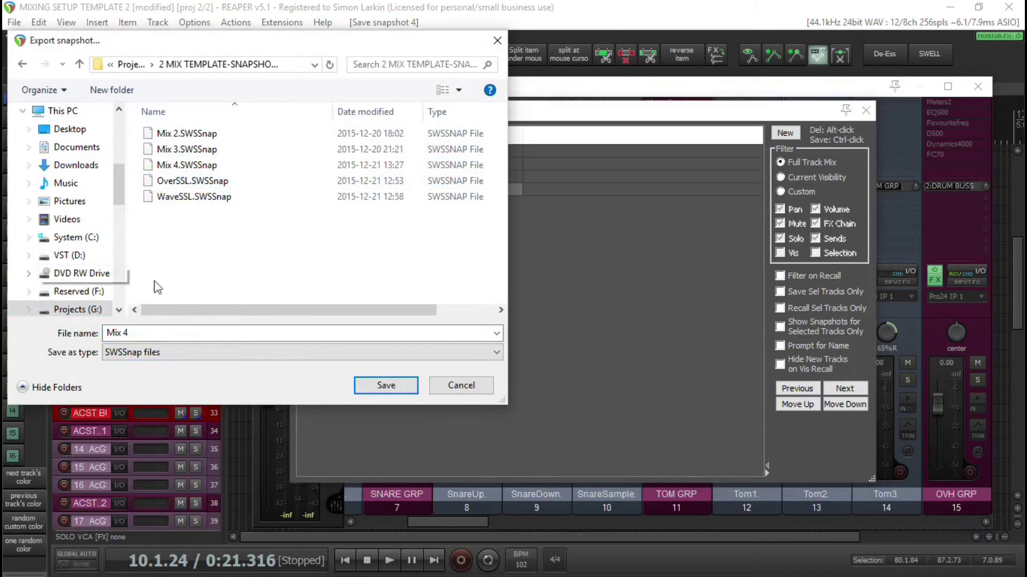
{"action": "left_click", "coordinate": [460, 386]}
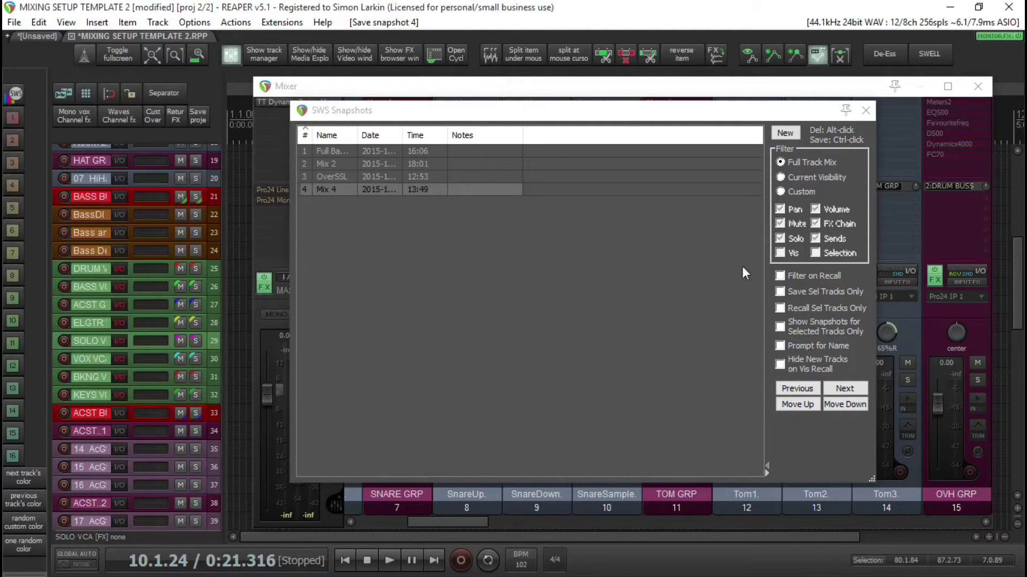
Close the snapshots list, switch to the unsaved project and open its SWS Snapshots window.
{"action": "left_click", "coordinate": [866, 110]}
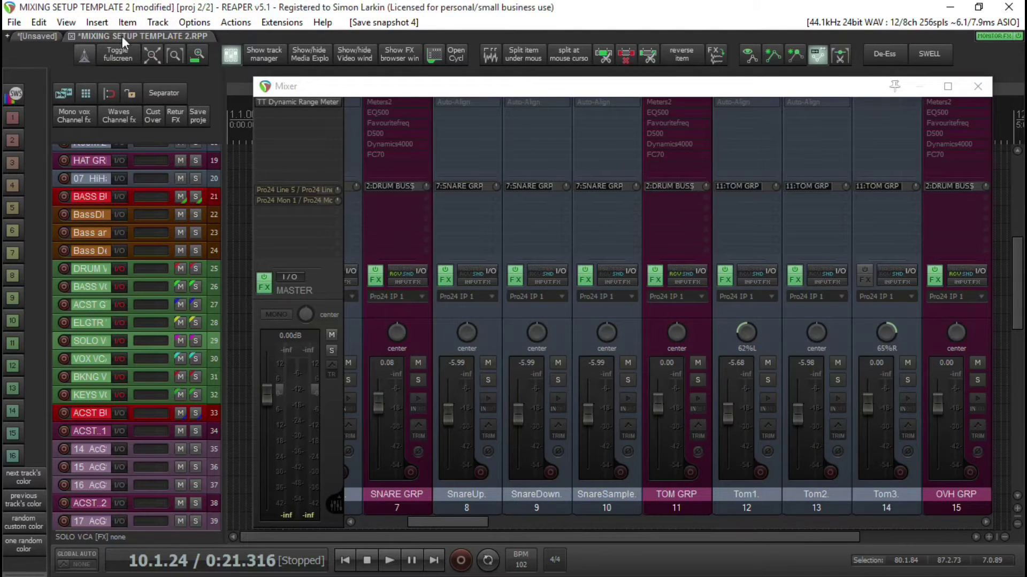
{"action": "left_click", "coordinate": [36, 37]}
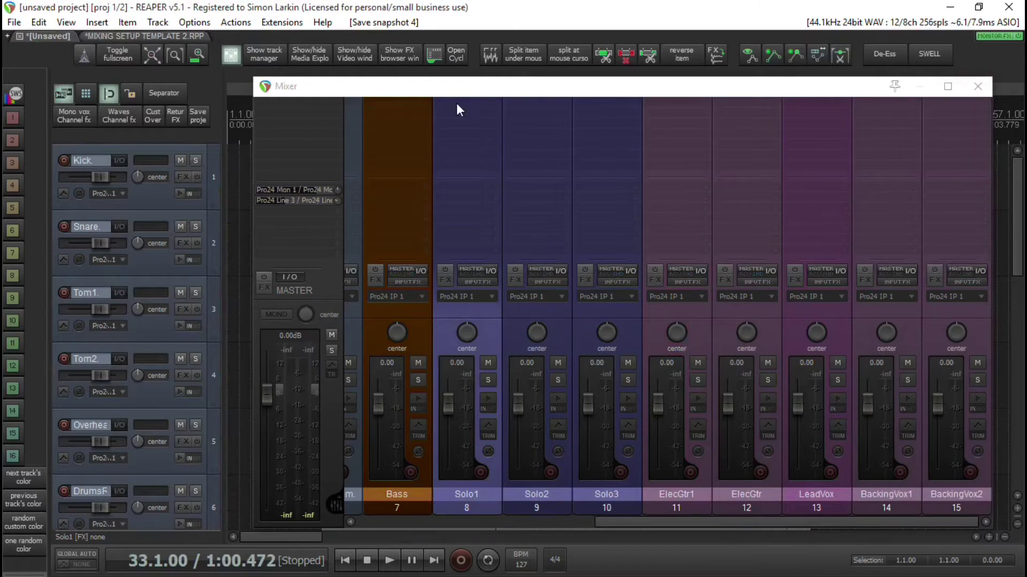
{"action": "left_click", "coordinate": [281, 22]}
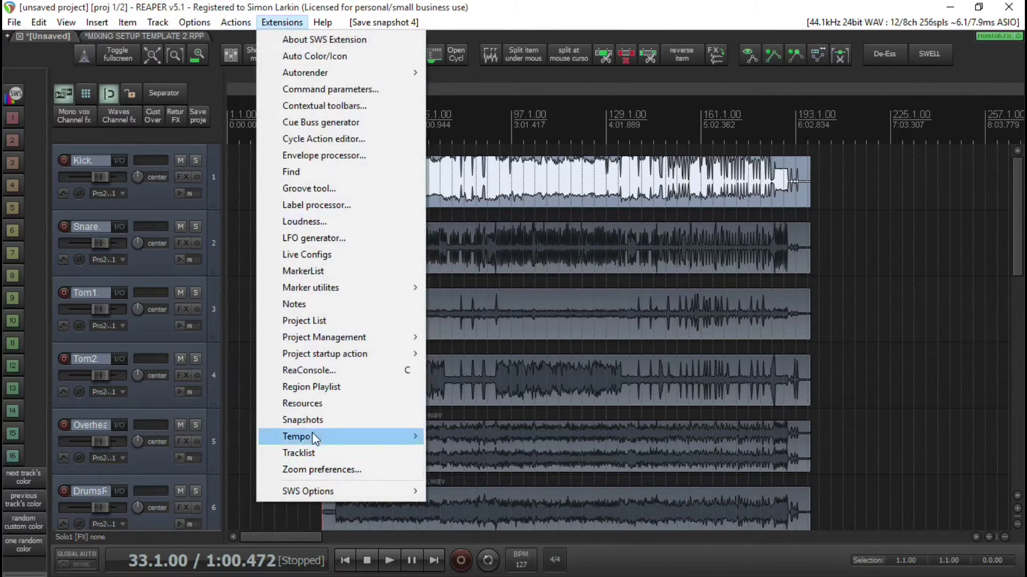
{"action": "left_click", "coordinate": [362, 420]}
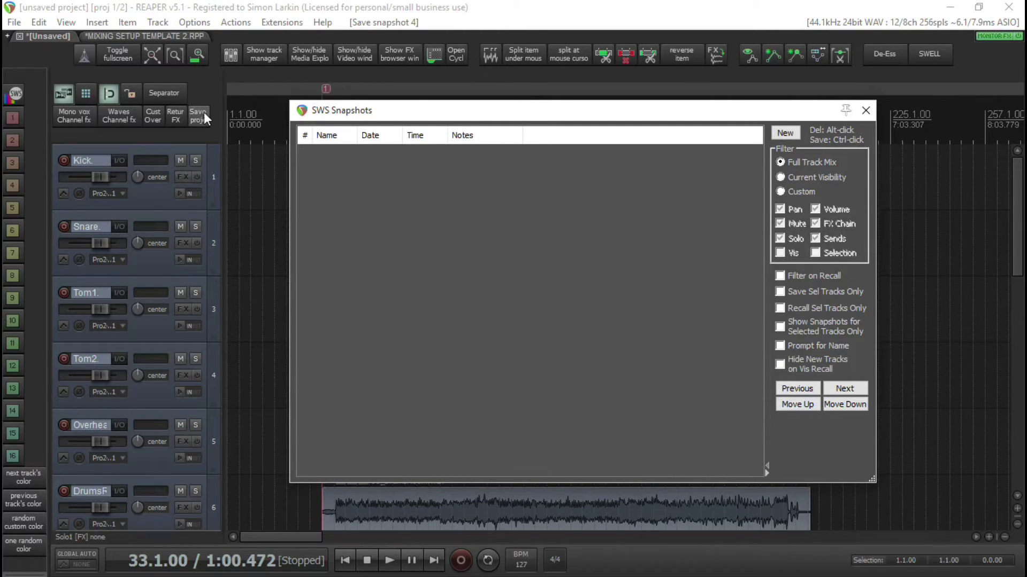
Save the current mix as snapshot Mix 1 and start importing a snapshot from file.
{"action": "left_click", "coordinate": [785, 134]}
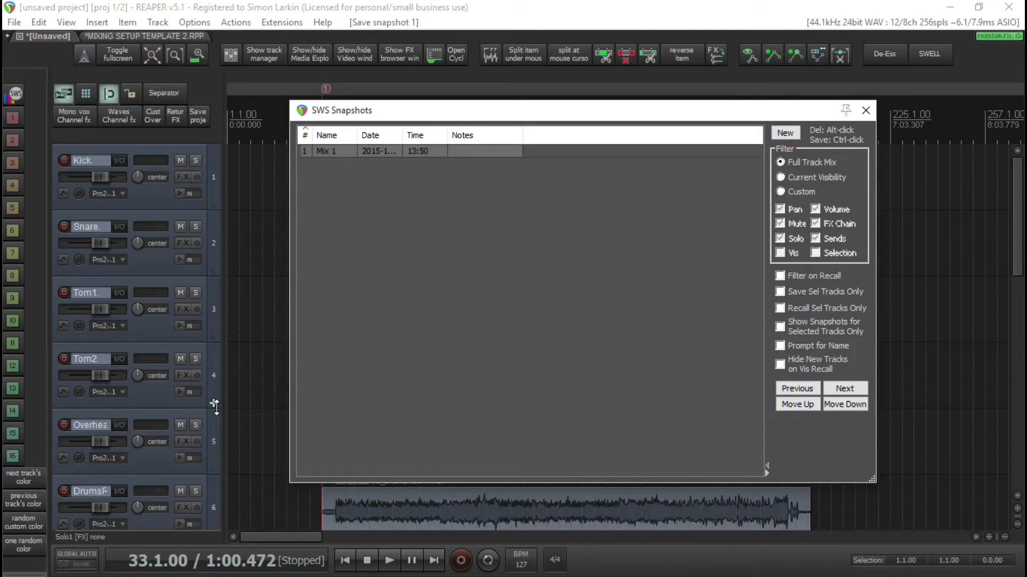
{"action": "left_click_drag", "start_coordinate": [710, 114], "coordinate": [694, 130]}
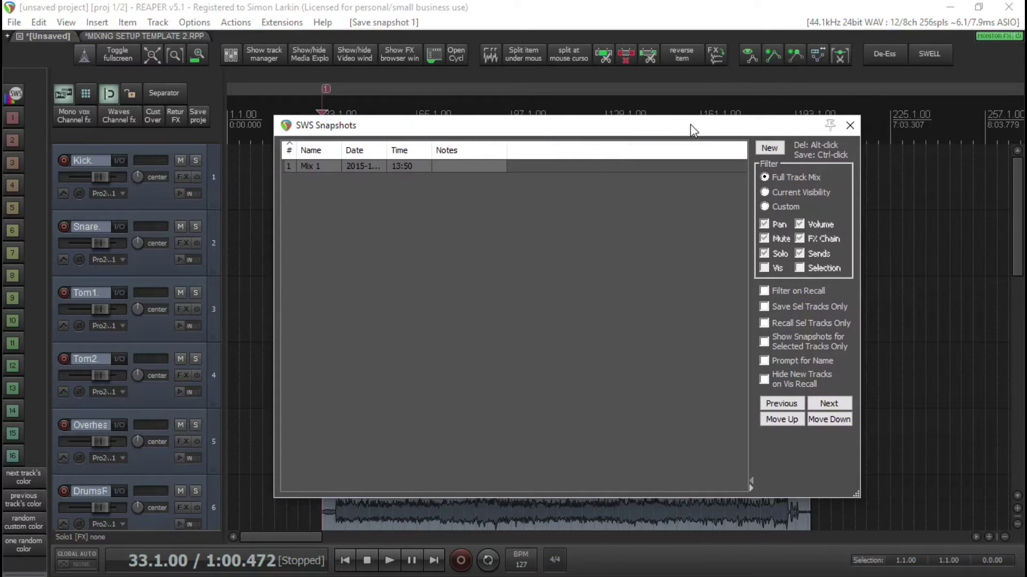
{"action": "right_click", "coordinate": [458, 258]}
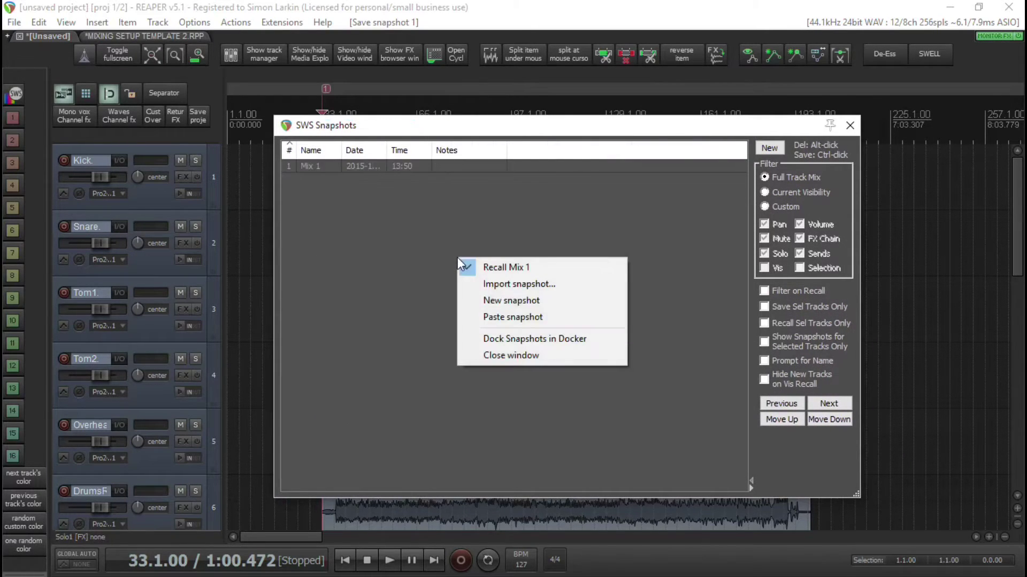
{"action": "left_click", "coordinate": [530, 286]}
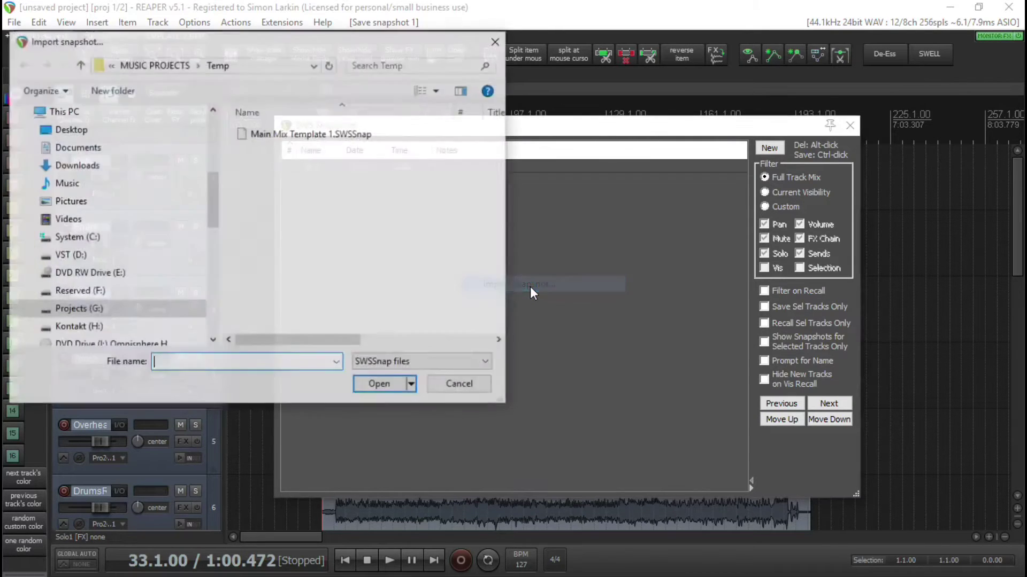
Browse to Projects (G:) > 2 MIX TEMPLATE-SNAPSHOTS and pick OverSSL.SWSSnap.
{"action": "left_click", "coordinate": [78, 310]}
{"action": "scroll", "coordinate": [346, 269], "scroll_direction": "up", "scroll_amount": 5}
{"action": "scroll", "coordinate": [347, 269], "scroll_direction": "up", "scroll_amount": 4}
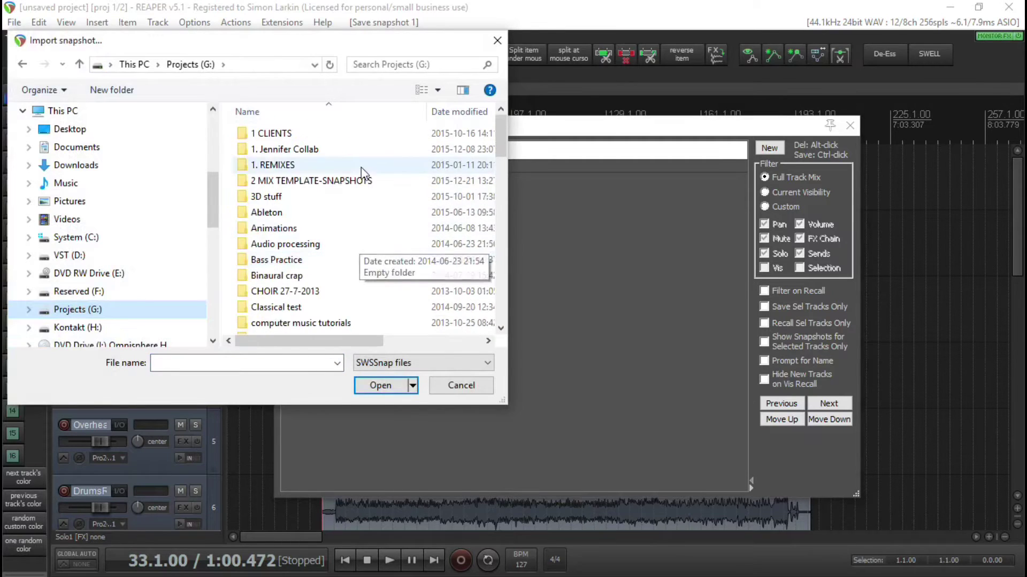
{"action": "double_click", "coordinate": [360, 182]}
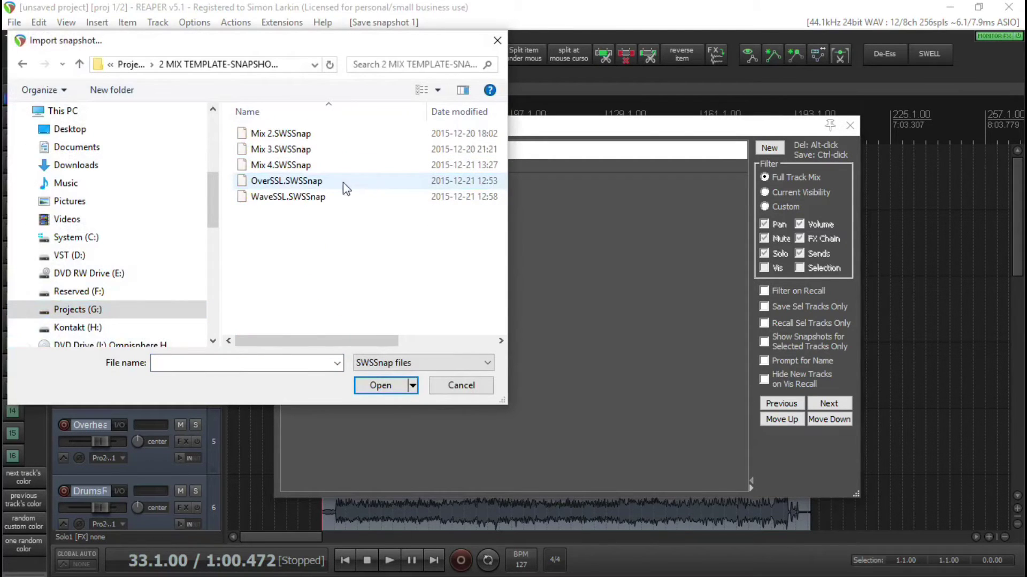
{"action": "left_click", "coordinate": [286, 185]}
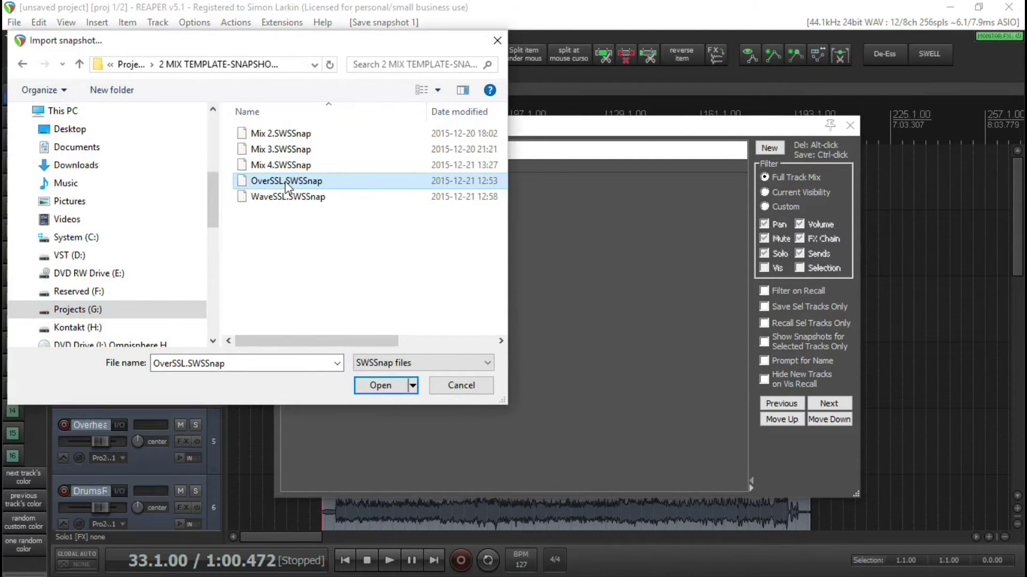
Load OverSSL.SWSSnap and scroll through its source-to-destination track matches, e.g. LeadVox to track 13.
{"action": "left_click", "coordinate": [369, 383]}
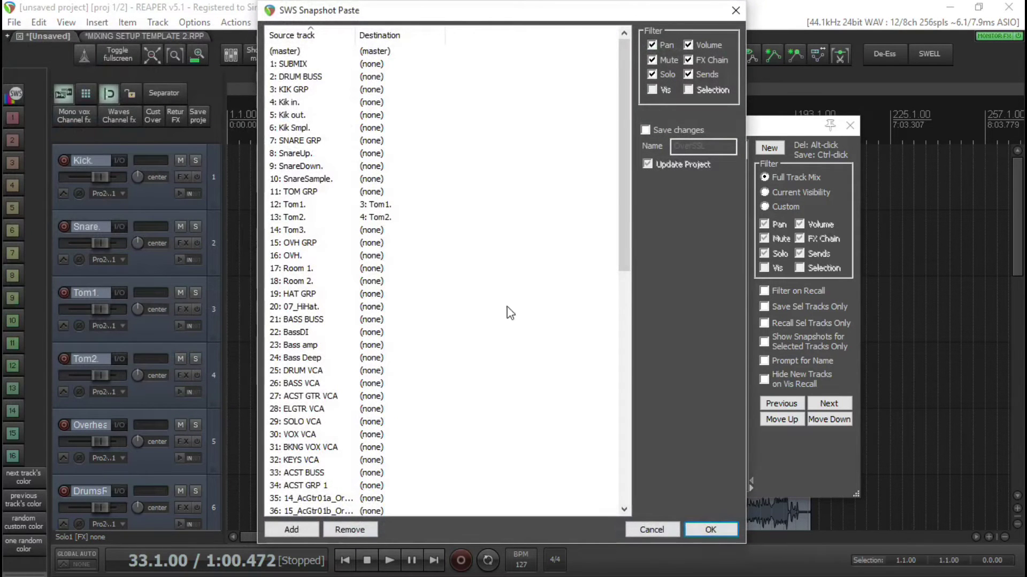
{"action": "scroll", "coordinate": [477, 332], "scroll_direction": "down", "scroll_amount": 12}
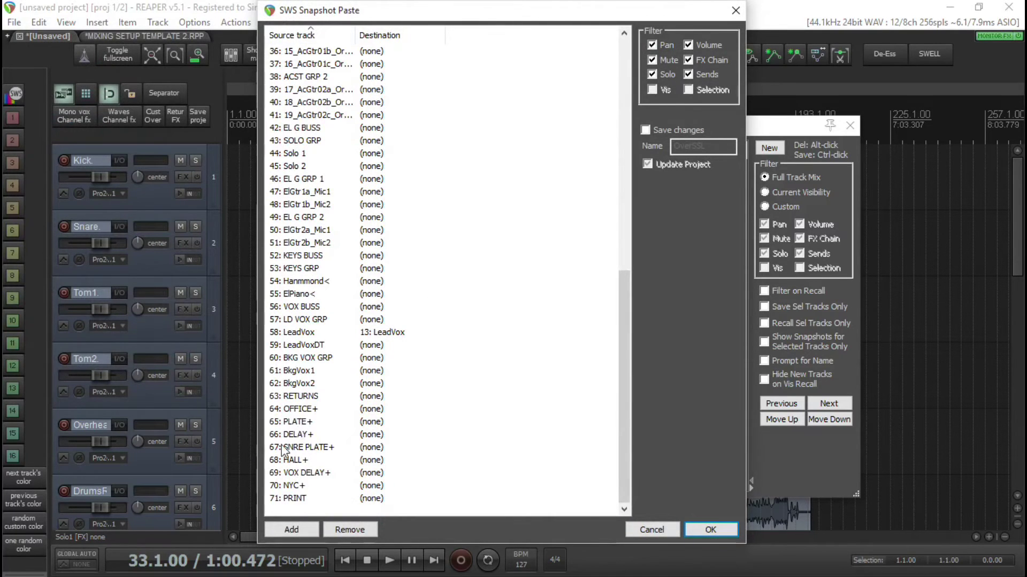
{"action": "scroll", "coordinate": [282, 451], "scroll_direction": "up", "scroll_amount": 12}
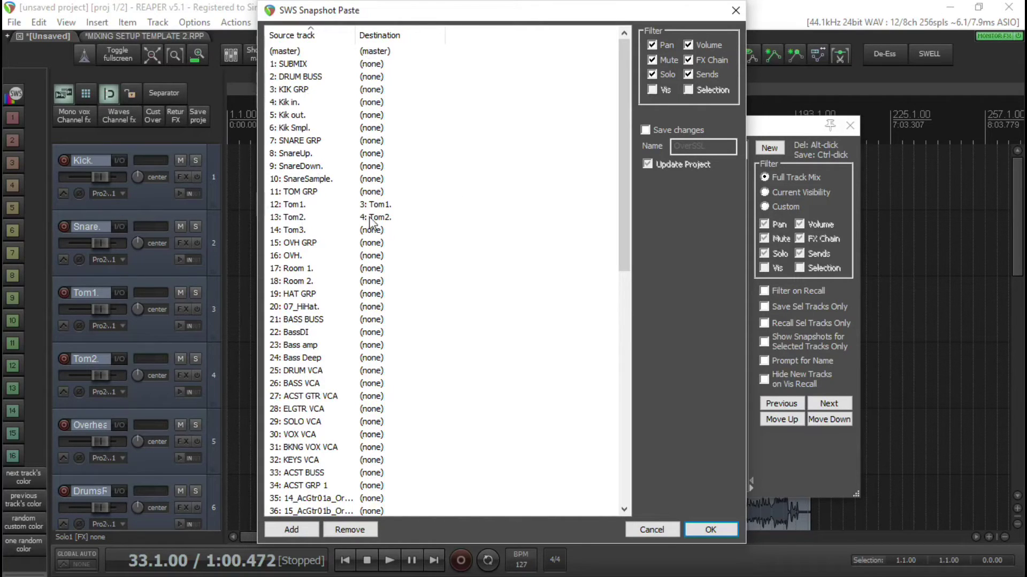
{"action": "scroll", "coordinate": [416, 220], "scroll_direction": "down", "scroll_amount": 12}
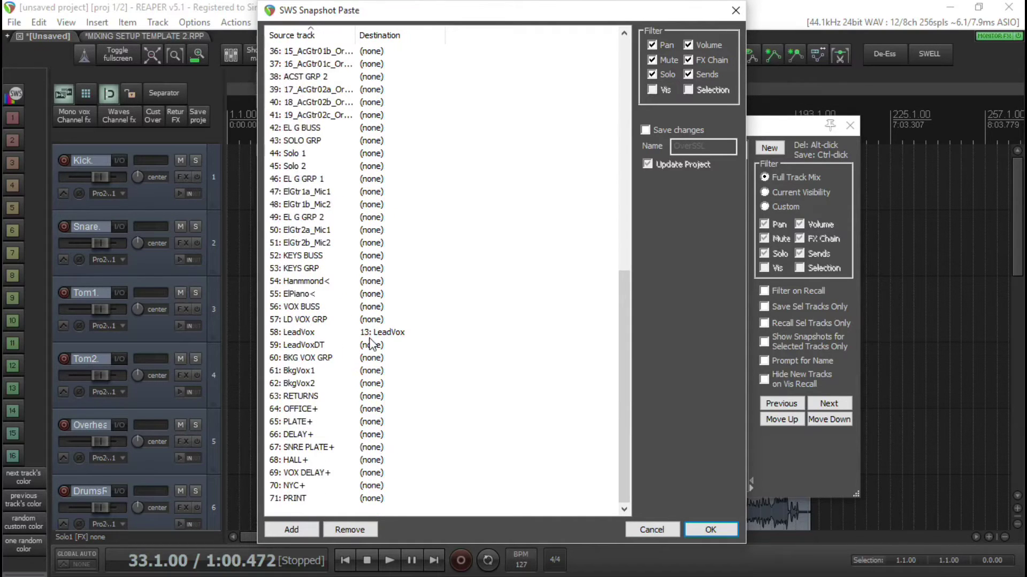
{"action": "scroll", "coordinate": [457, 302], "scroll_direction": "up", "scroll_amount": 12}
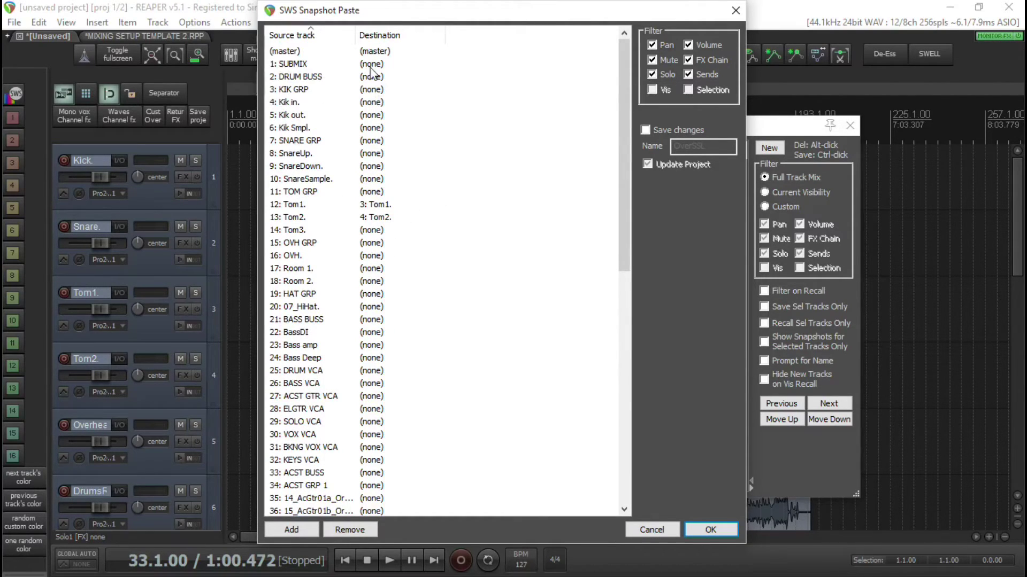
Set SUBMIX and DRUM BUSS to be created as new tracks.
{"action": "right_click", "coordinate": [372, 65]}
{"action": "key", "text": "Escape"}
{"action": "left_click", "coordinate": [382, 66]}
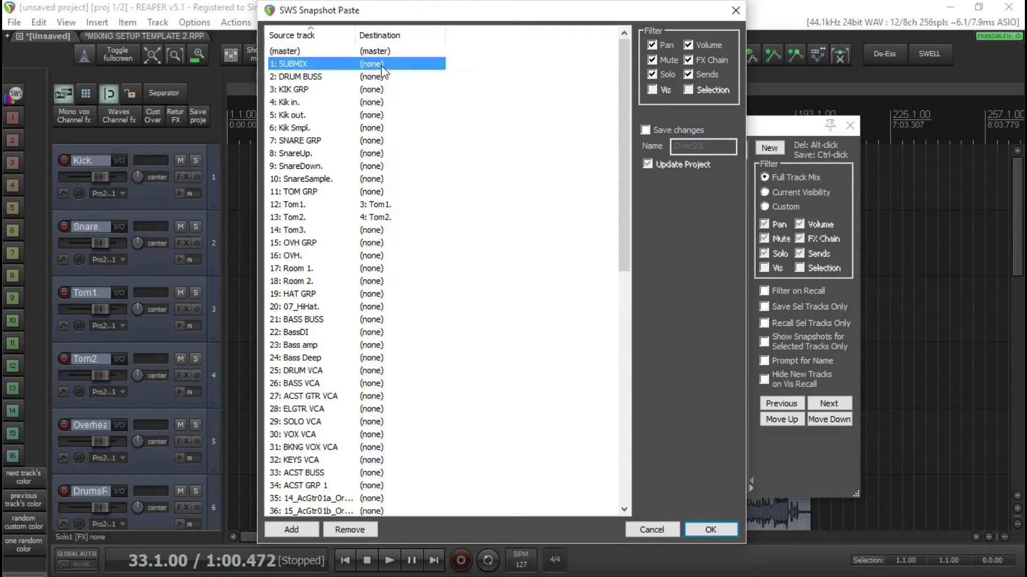
{"action": "left_click", "coordinate": [379, 79], "text": "shift"}
{"action": "right_click", "coordinate": [380, 78]}
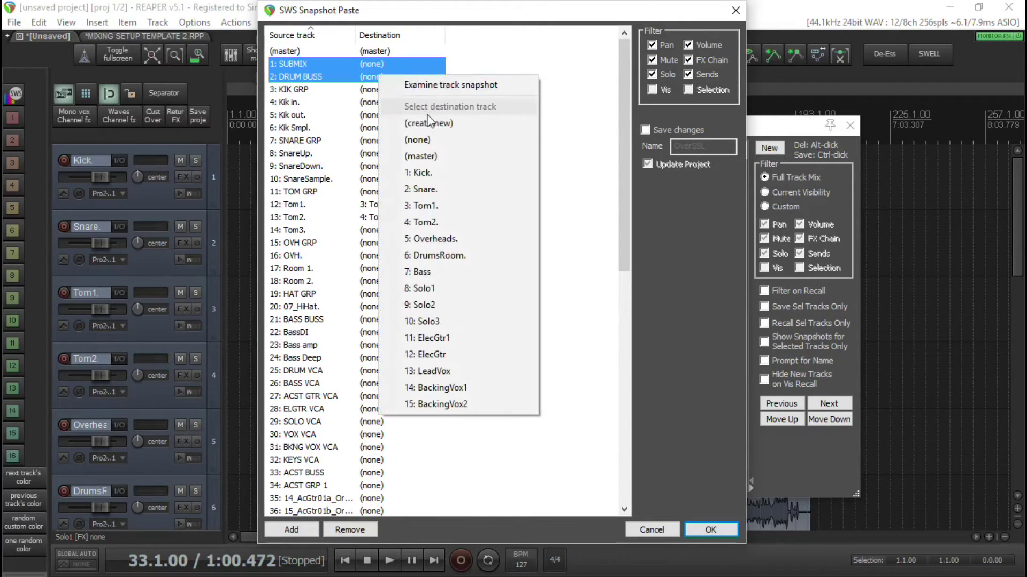
{"action": "left_click", "coordinate": [428, 124]}
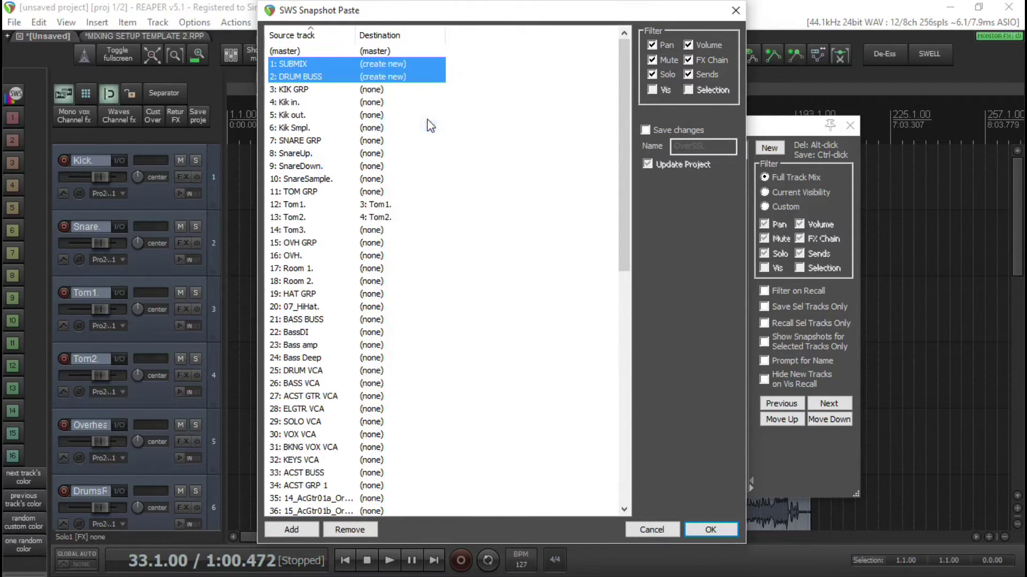
Create KIK GRP as a new track and map Kik in. onto the existing Kick track.
{"action": "right_click", "coordinate": [373, 90]}
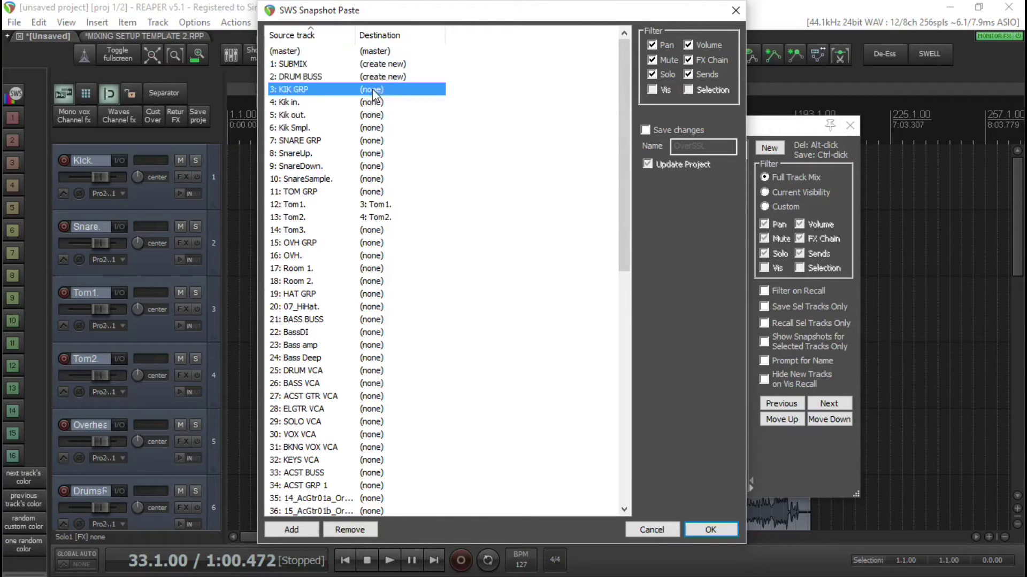
{"action": "left_click", "coordinate": [423, 137]}
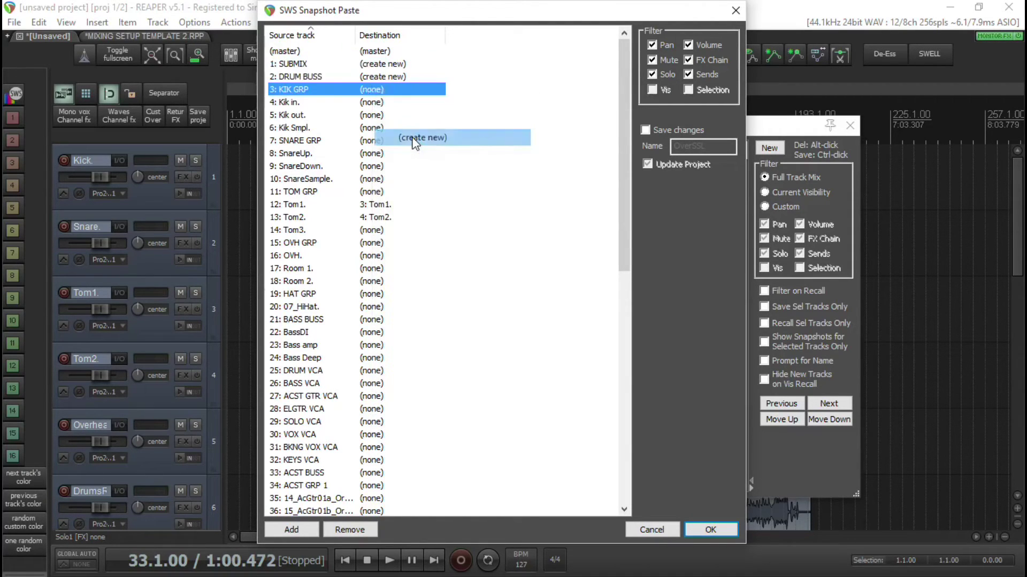
{"action": "right_click", "coordinate": [375, 103]}
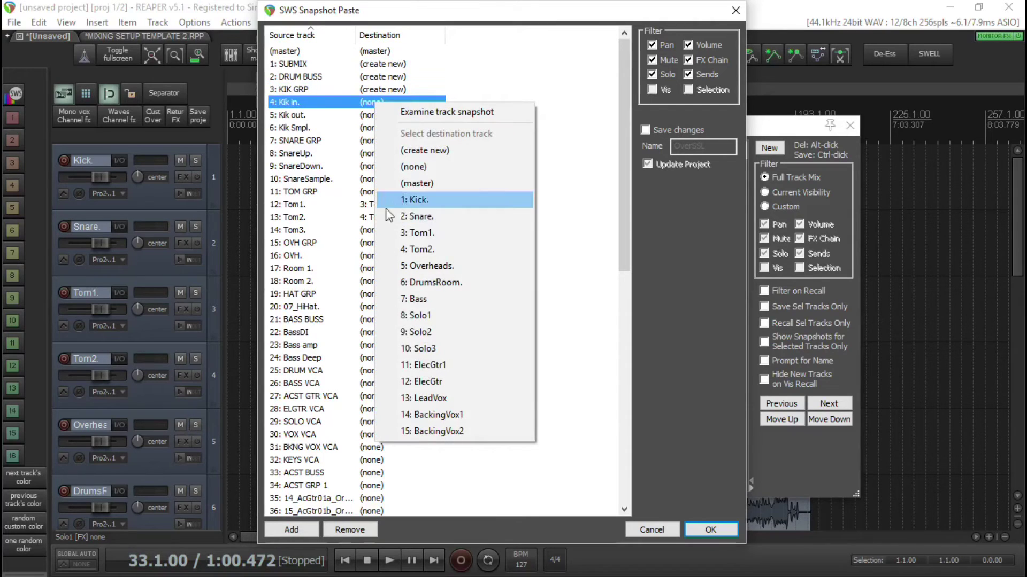
{"action": "left_click", "coordinate": [406, 200]}
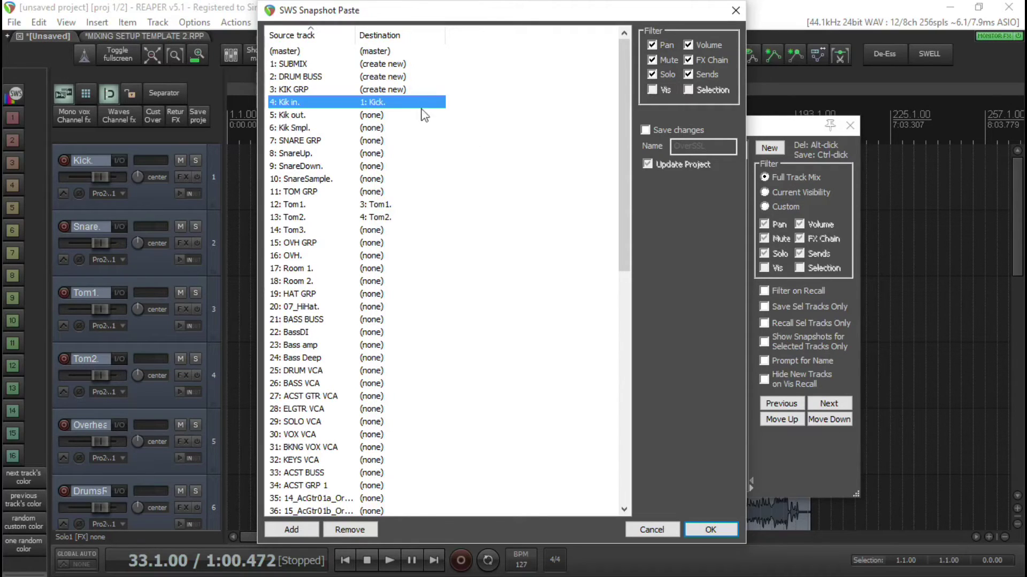
Set Kik out. through SNARE GRP to be created as new tracks.
{"action": "left_click", "coordinate": [373, 119]}
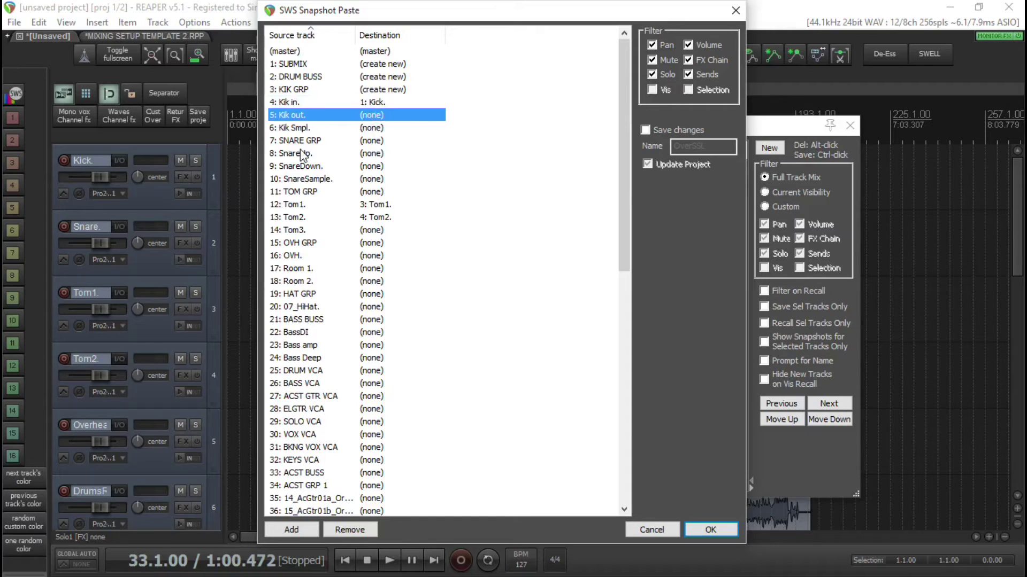
{"action": "left_click", "coordinate": [380, 140], "text": "shift"}
{"action": "right_click", "coordinate": [379, 140]}
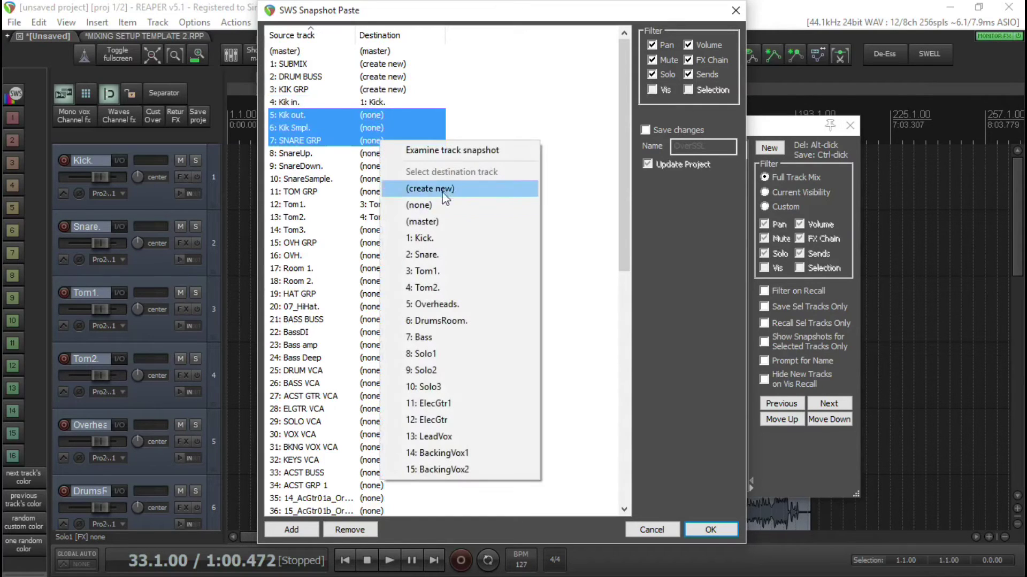
{"action": "left_click", "coordinate": [456, 189]}
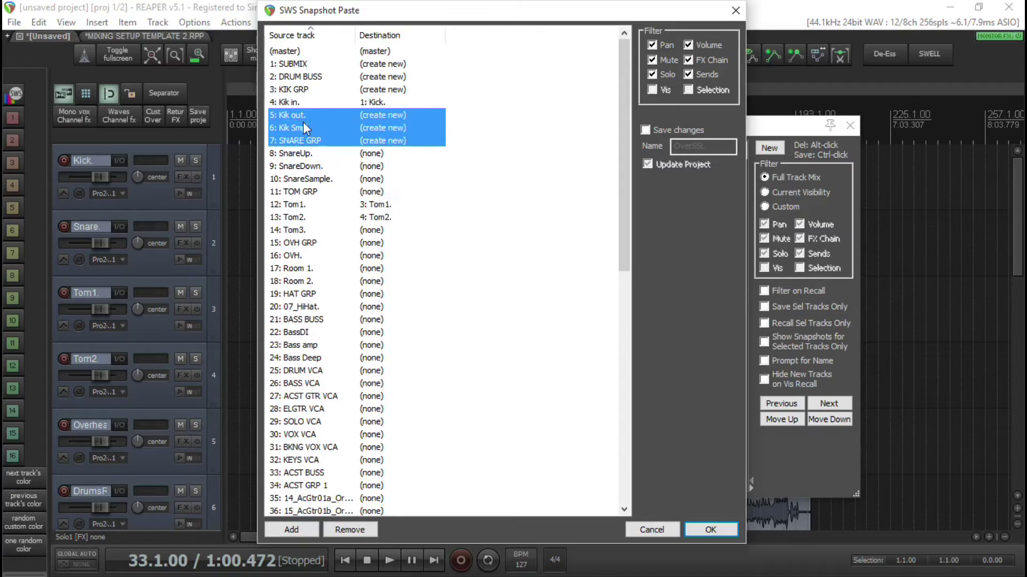
{"action": "left_click", "coordinate": [503, 154]}
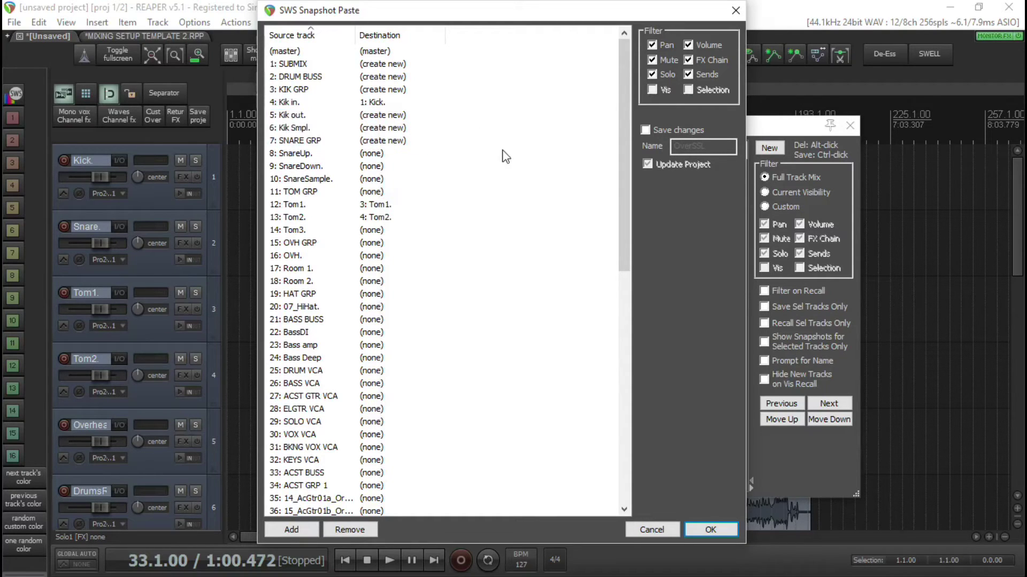
Map SnareUp onto 2: Snare, and have SnareDown and SnareSample created as new tracks.
{"action": "right_click", "coordinate": [376, 154]}
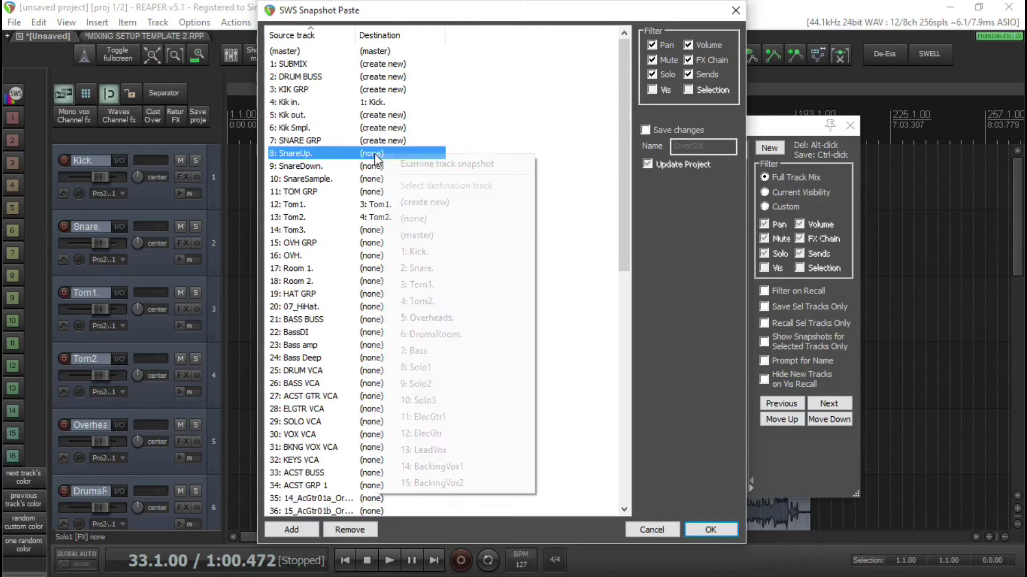
{"action": "left_click", "coordinate": [478, 267]}
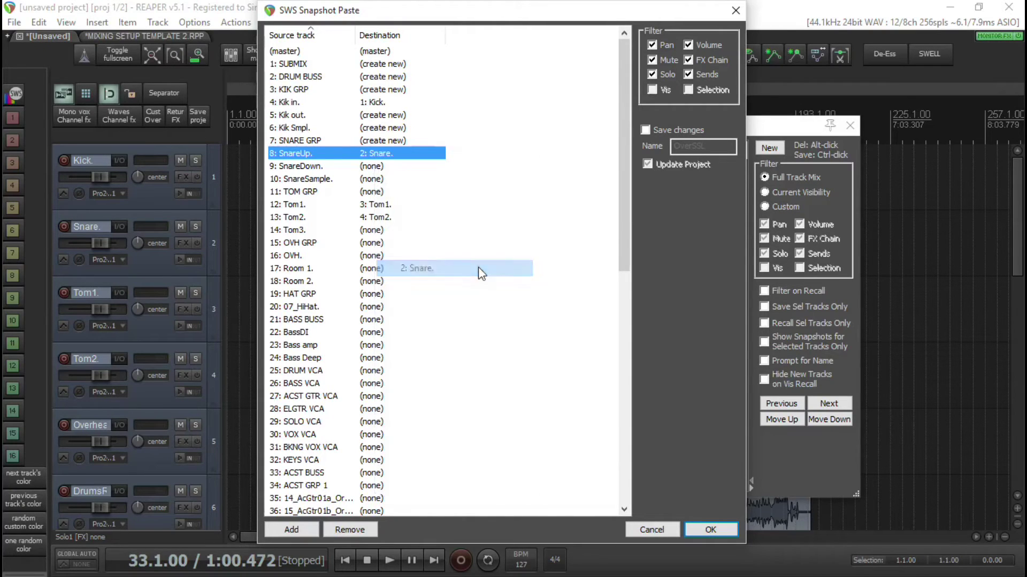
{"action": "right_click", "coordinate": [368, 164]}
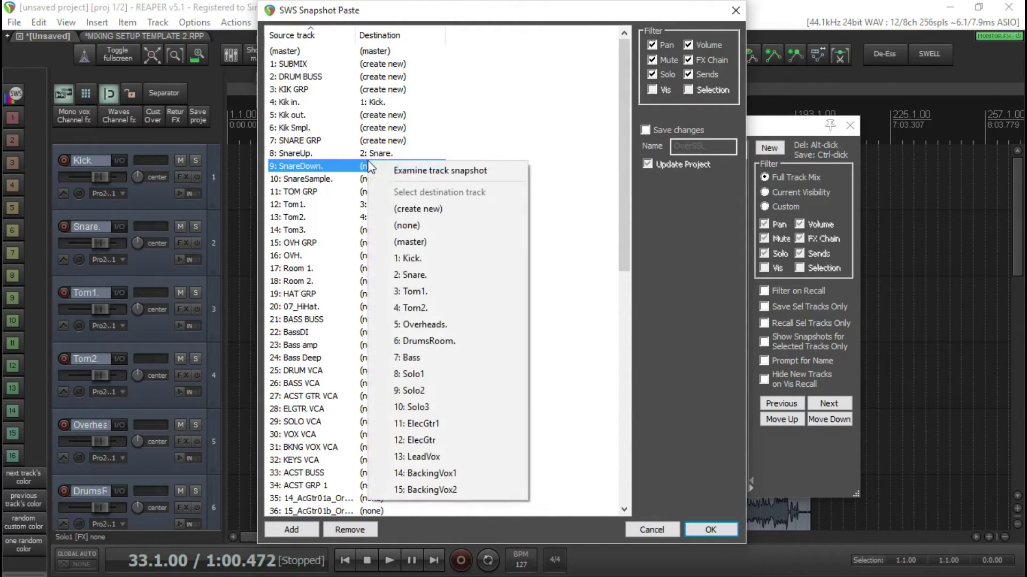
{"action": "left_click", "coordinate": [425, 208]}
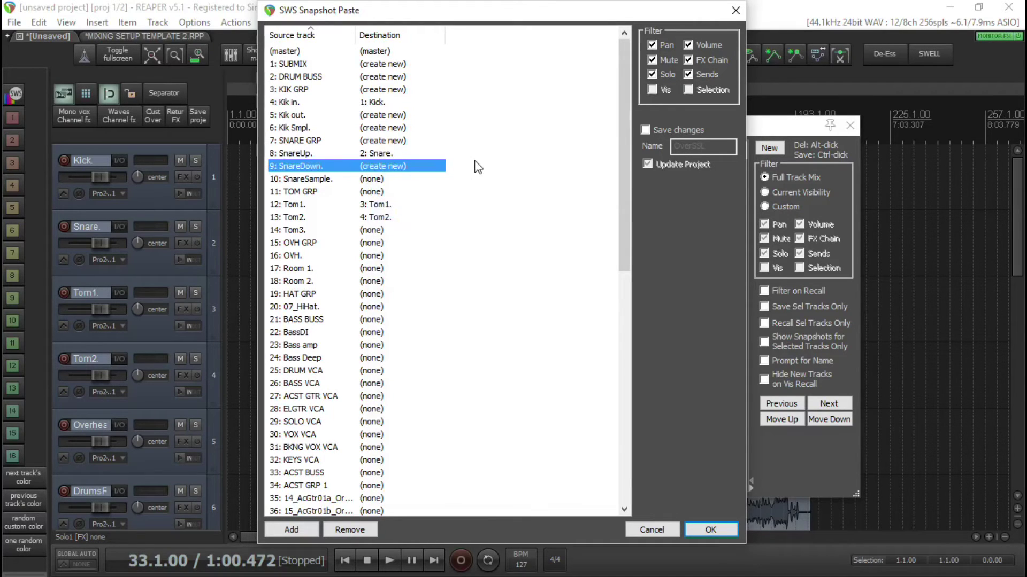
{"action": "left_click", "coordinate": [367, 182]}
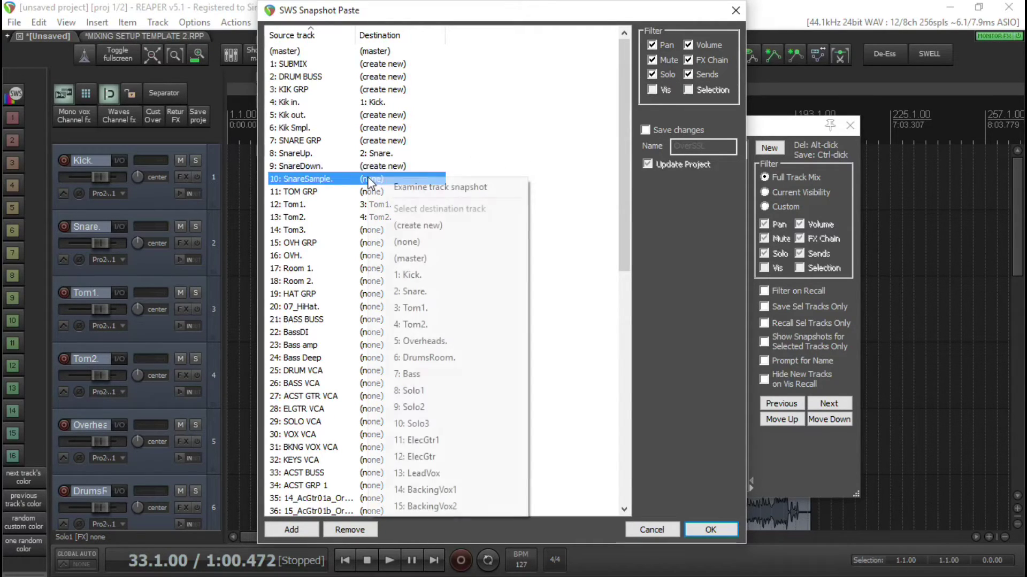
{"action": "left_click", "coordinate": [442, 225]}
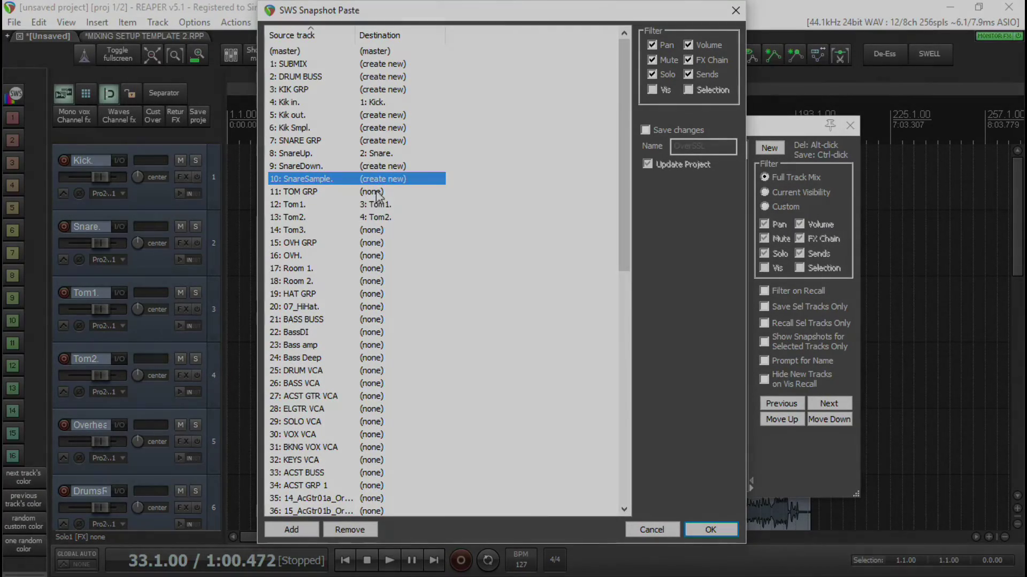
Set the TOM GRP destination, then add a duplicate Solo 2 line mapped to 10: Solo3.
{"action": "left_click", "coordinate": [371, 191]}
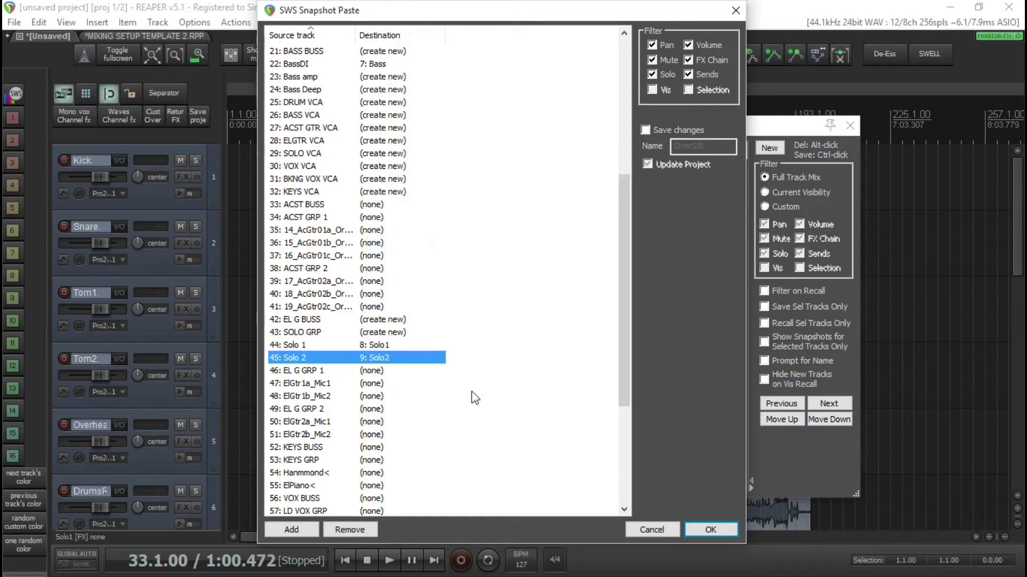
{"action": "left_click", "coordinate": [384, 361]}
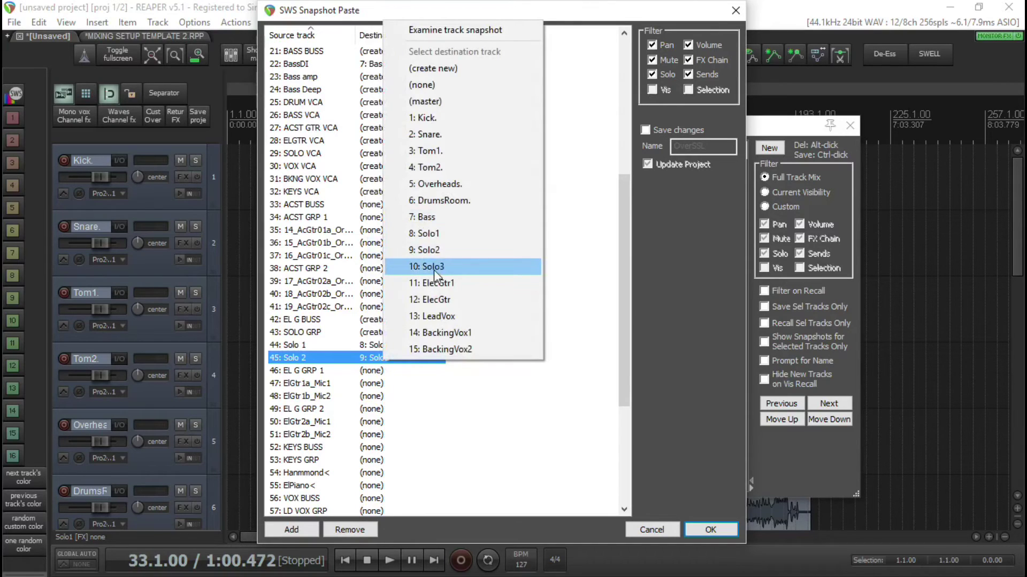
{"action": "left_click", "coordinate": [503, 436]}
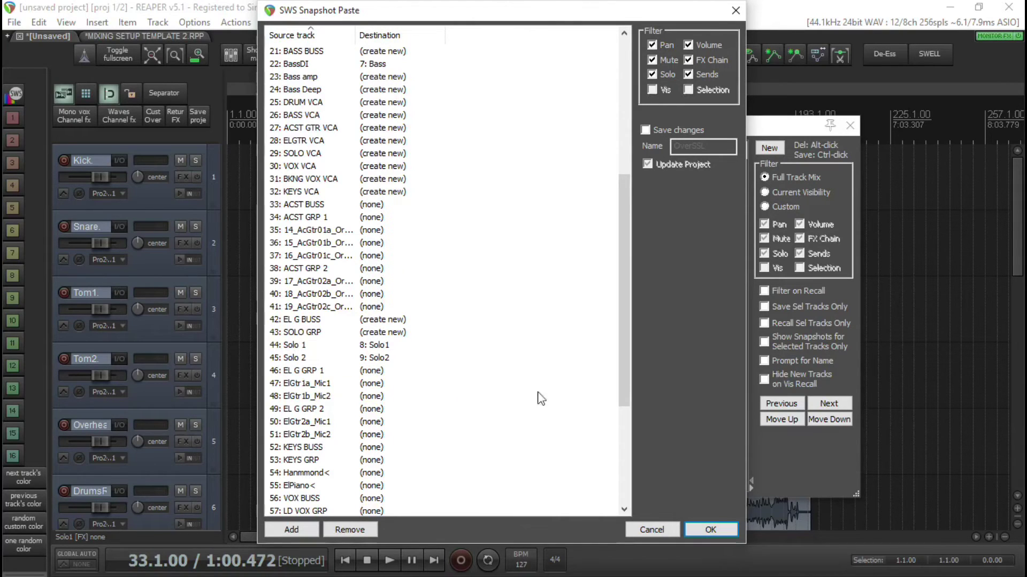
{"action": "left_click", "coordinate": [293, 359]}
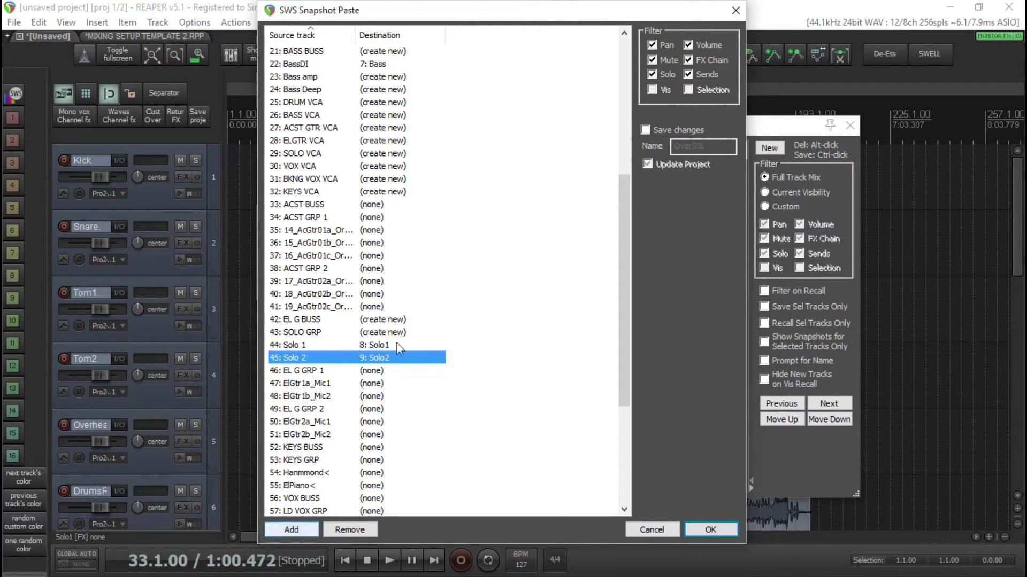
{"action": "left_click", "coordinate": [306, 529]}
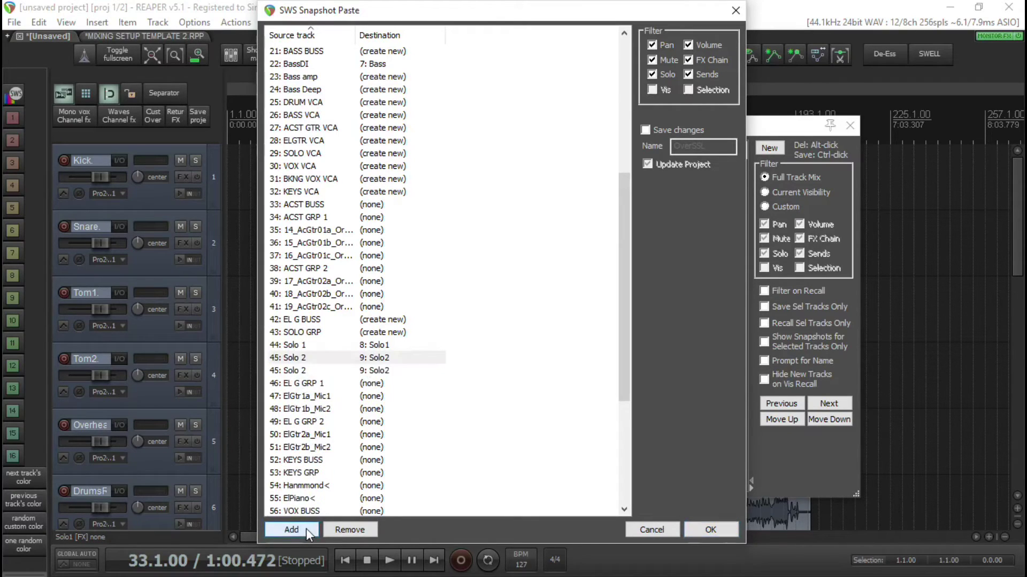
{"action": "right_click", "coordinate": [385, 371]}
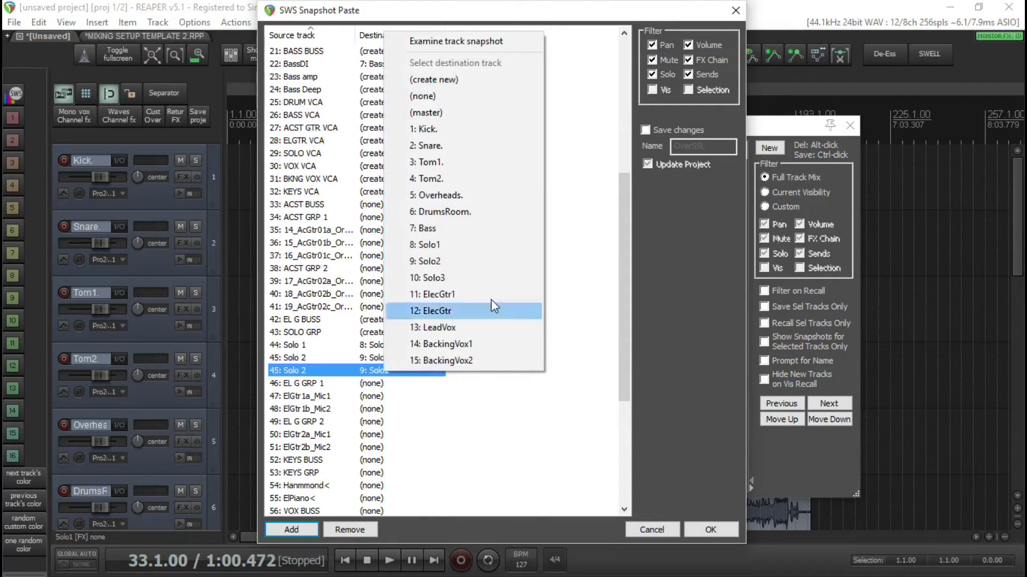
{"action": "left_click", "coordinate": [466, 285]}
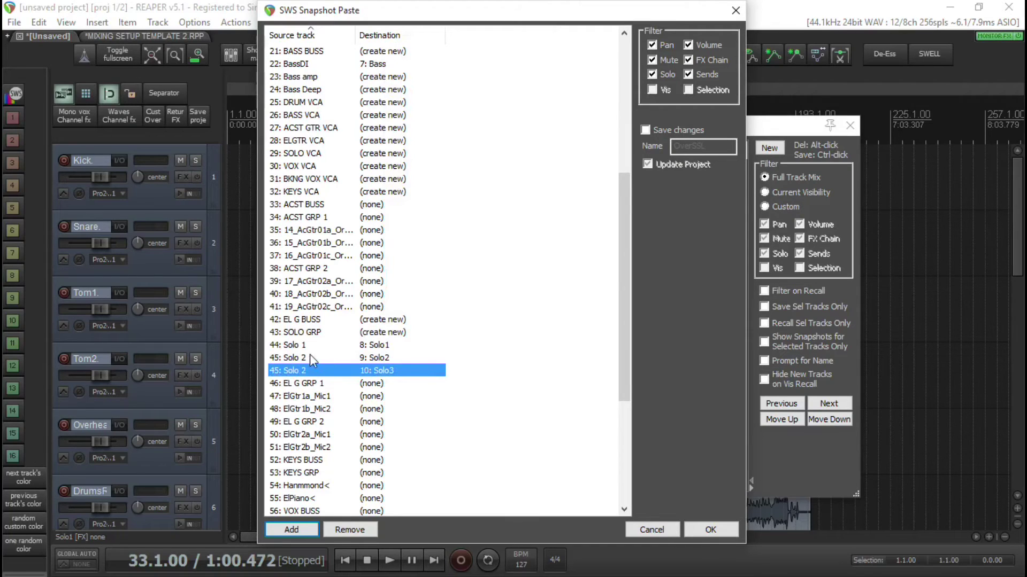
Deselect the duplicate Solo 2 line and set Room 2 to be created as a new track.
{"action": "left_click", "coordinate": [469, 319]}
{"action": "scroll", "coordinate": [422, 371], "scroll_direction": "down", "scroll_amount": 5}
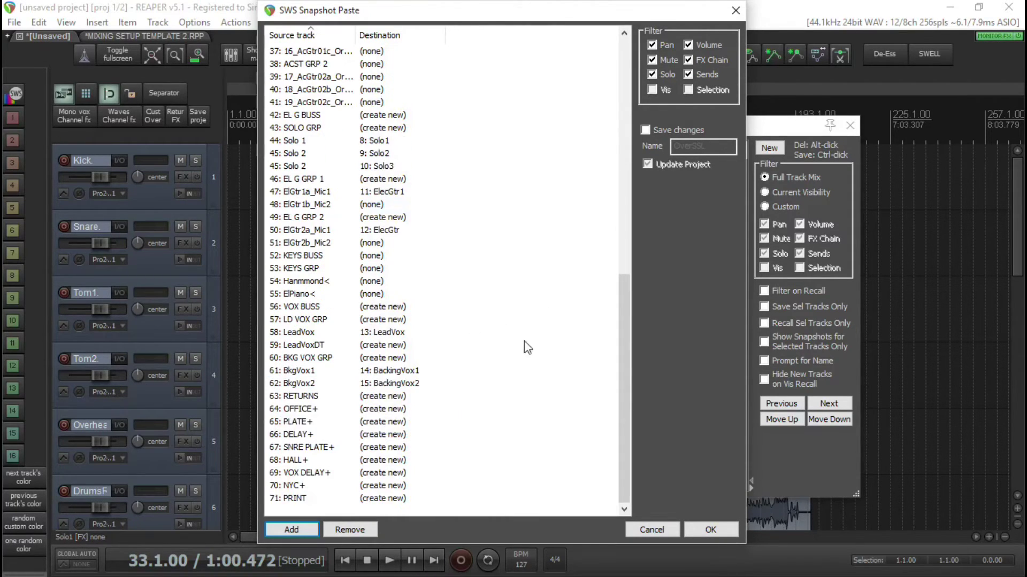
{"action": "scroll", "coordinate": [531, 402], "scroll_direction": "up", "scroll_amount": 12}
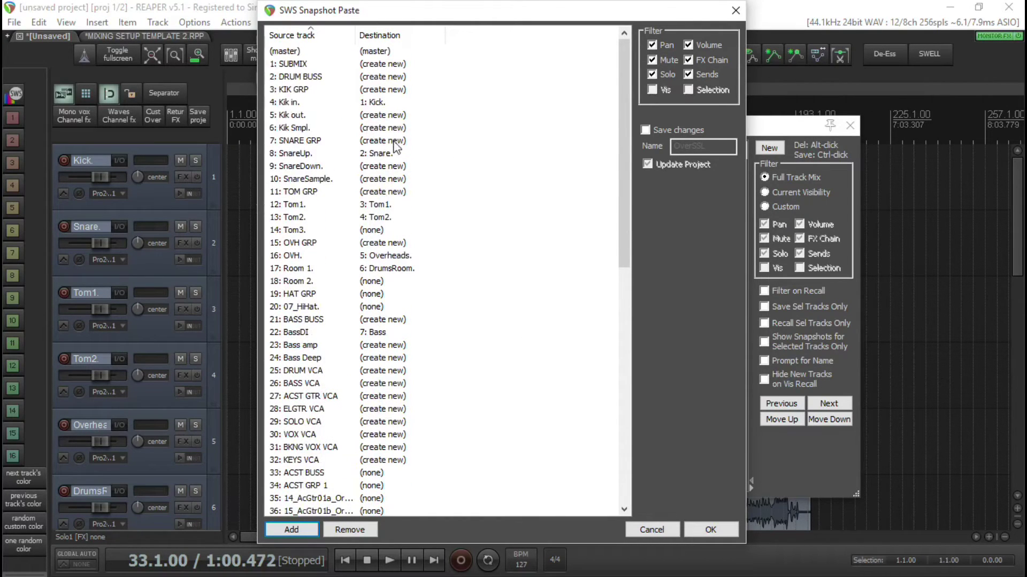
{"action": "scroll", "coordinate": [396, 170], "scroll_direction": "down", "scroll_amount": 3}
{"action": "left_click", "coordinate": [395, 170]}
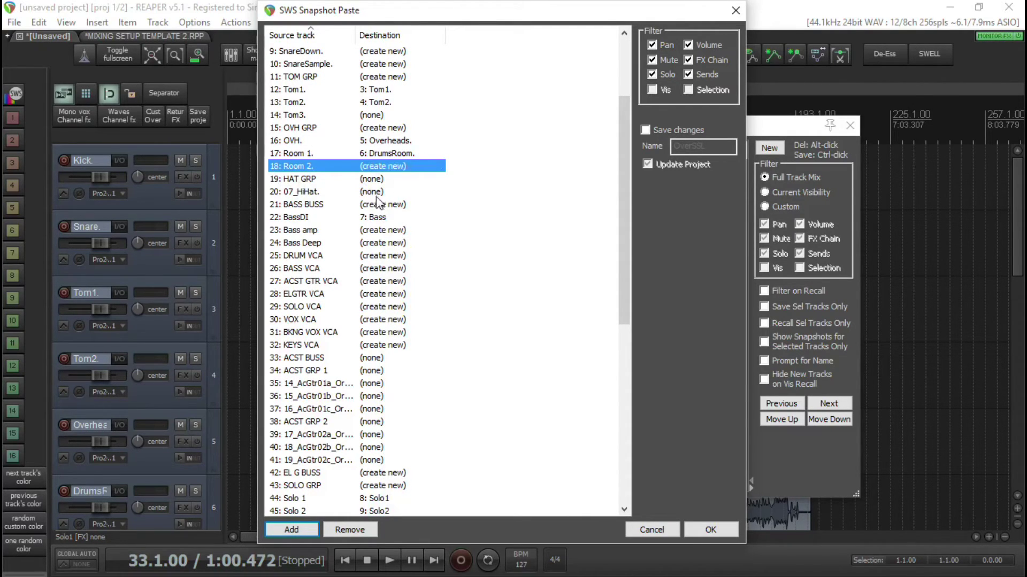
Review the guitar and vocal rows across the full mapping list.
{"action": "scroll", "coordinate": [313, 214], "scroll_direction": "down", "scroll_amount": 4}
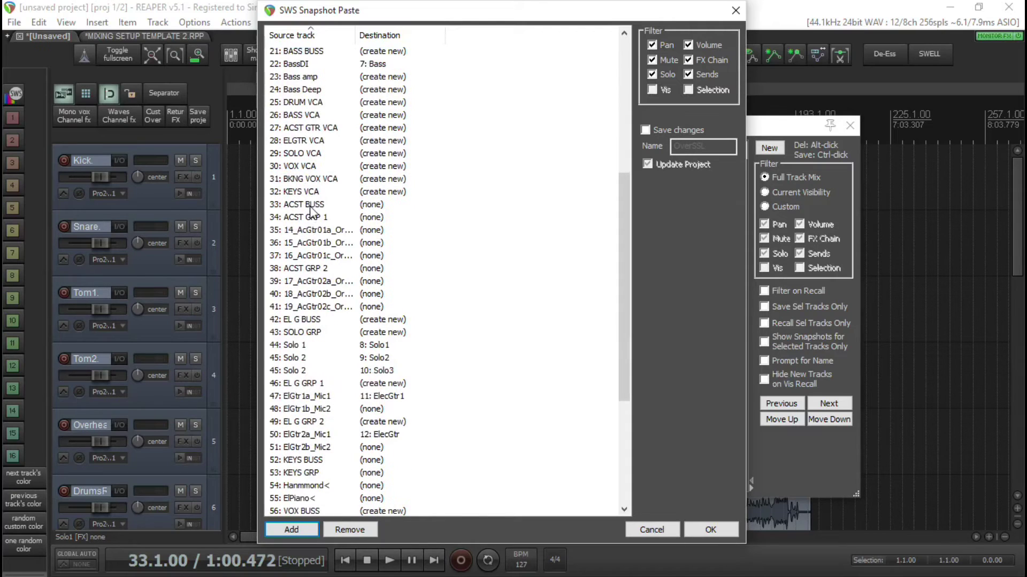
{"action": "scroll", "coordinate": [448, 310], "scroll_direction": "down", "scroll_amount": 3}
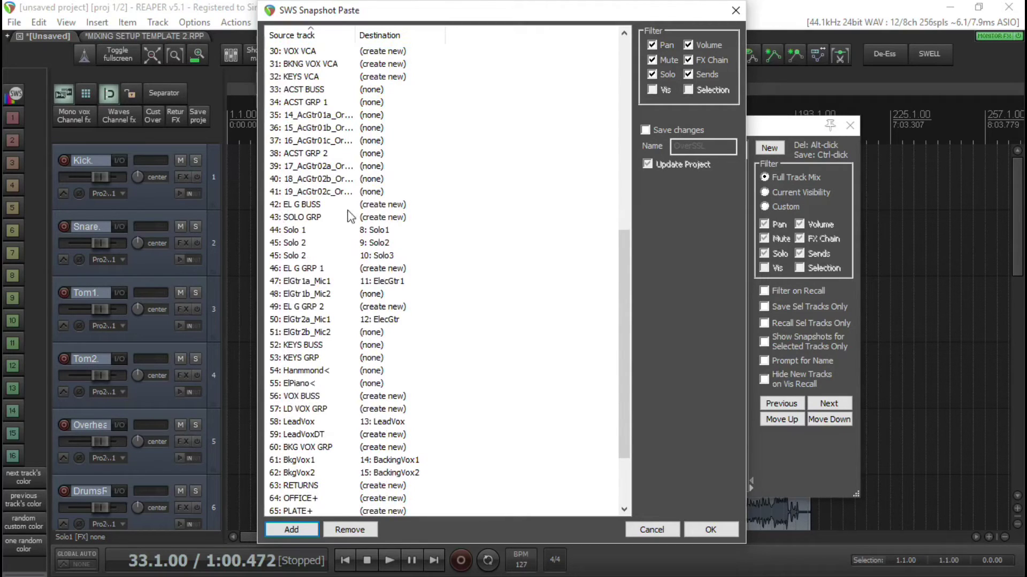
{"action": "scroll", "coordinate": [480, 229], "scroll_direction": "down", "scroll_amount": 1}
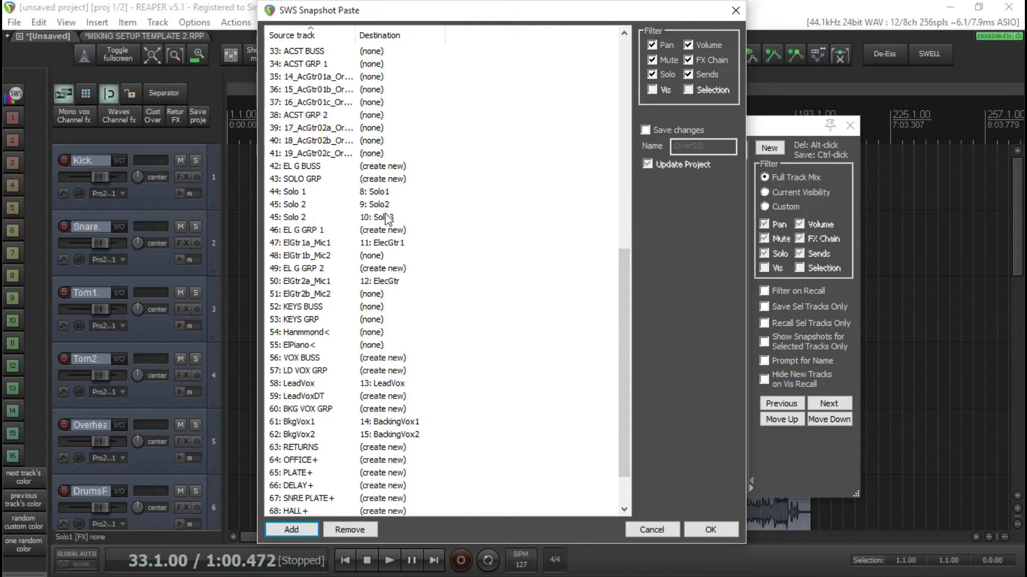
{"action": "scroll", "coordinate": [433, 222], "scroll_direction": "down", "scroll_amount": 1}
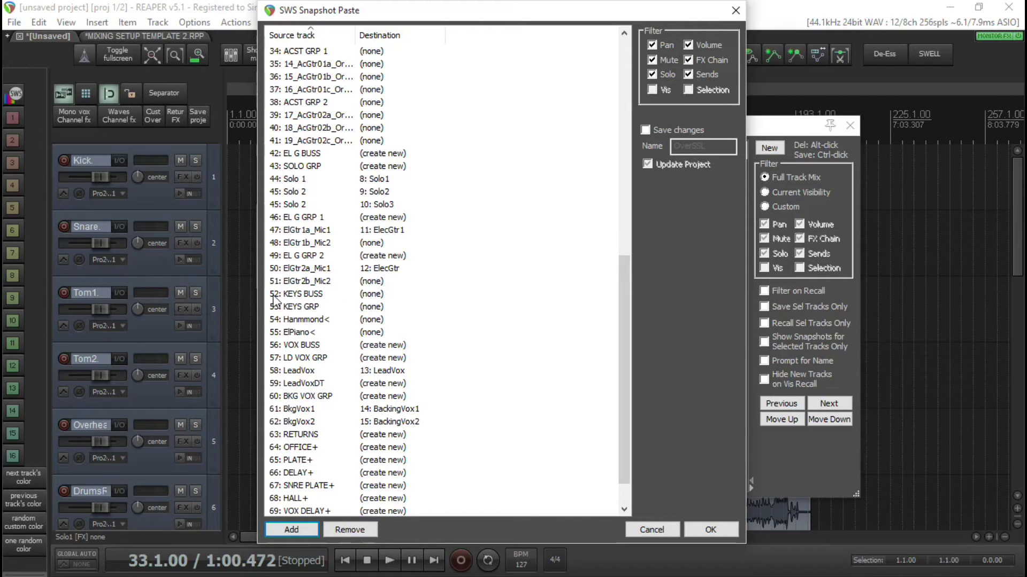
{"action": "scroll", "coordinate": [596, 321], "scroll_direction": "down", "scroll_amount": 1}
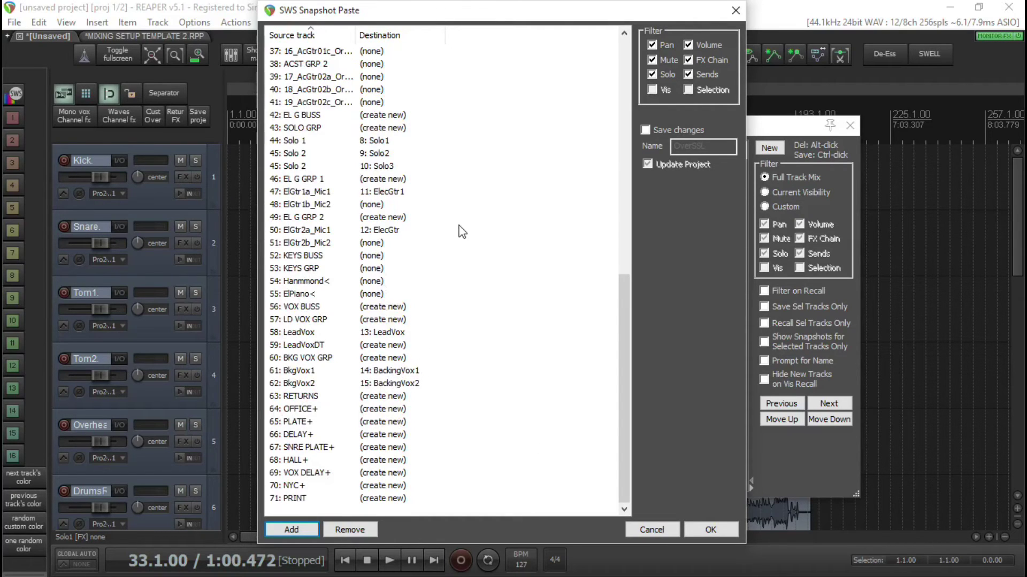
{"action": "scroll", "coordinate": [462, 231], "scroll_direction": "up", "scroll_amount": 13}
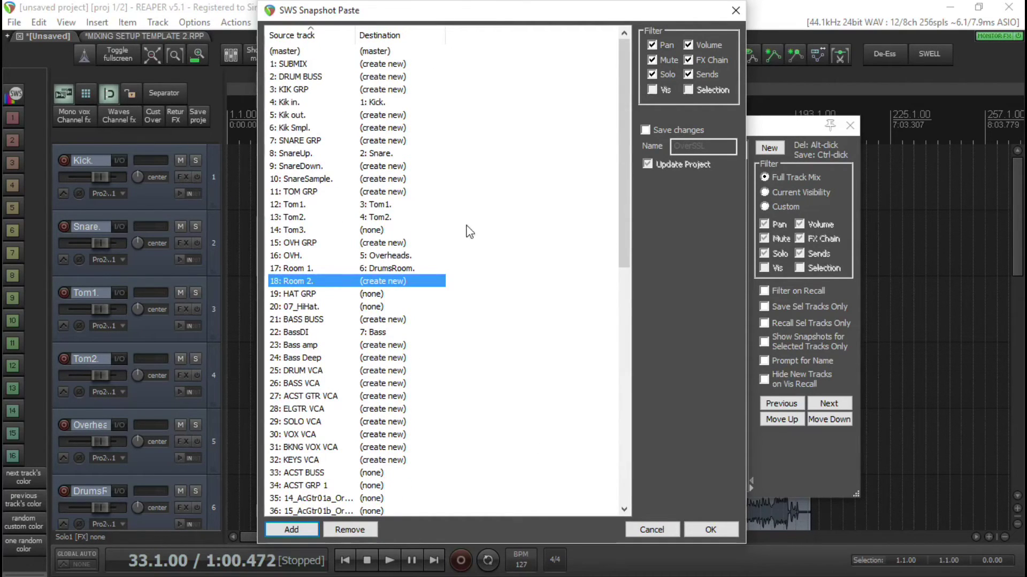
{"action": "left_click", "coordinate": [718, 529]}
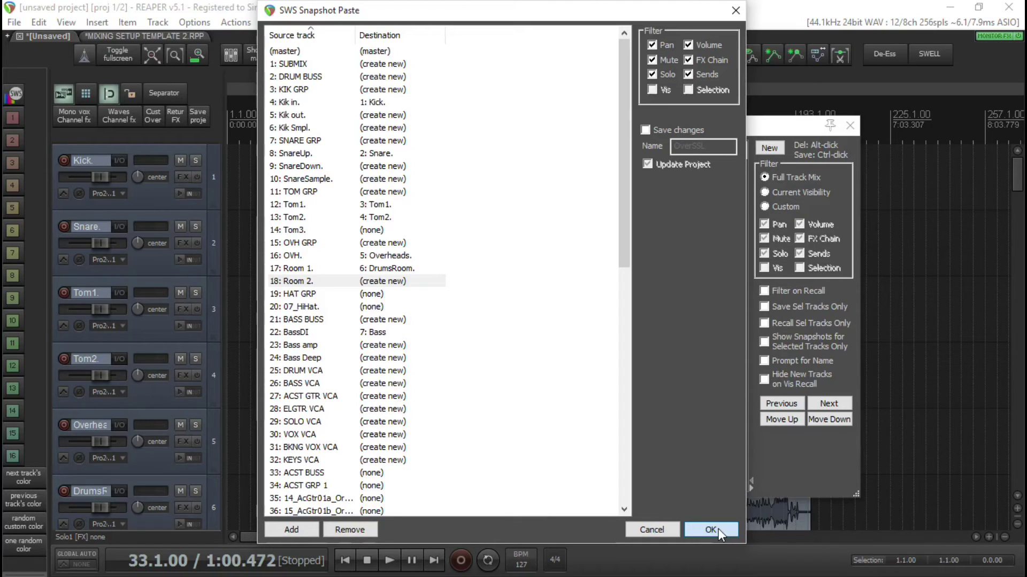
{"action": "left_click", "coordinate": [712, 530]}
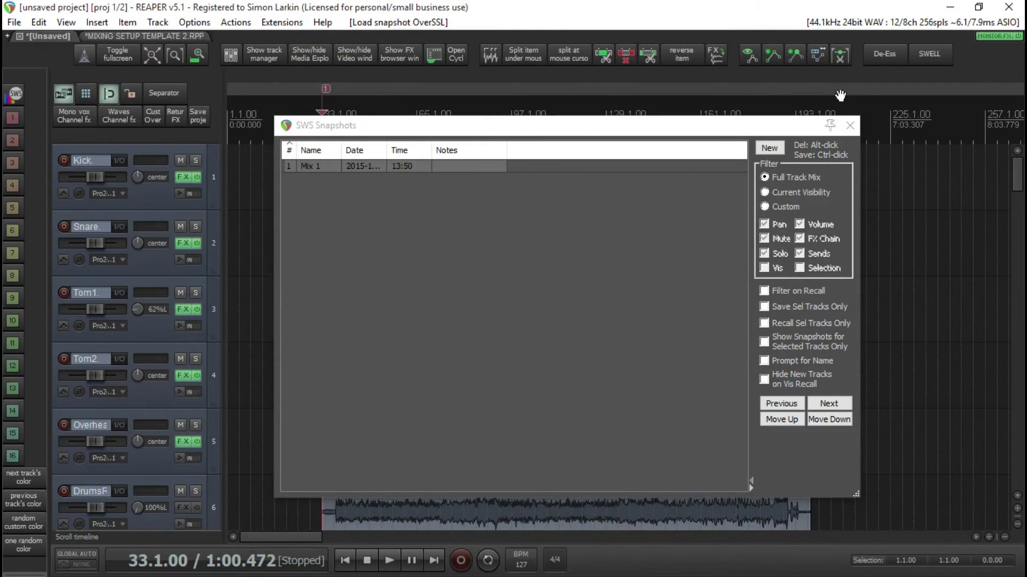
{"action": "left_click", "coordinate": [851, 126]}
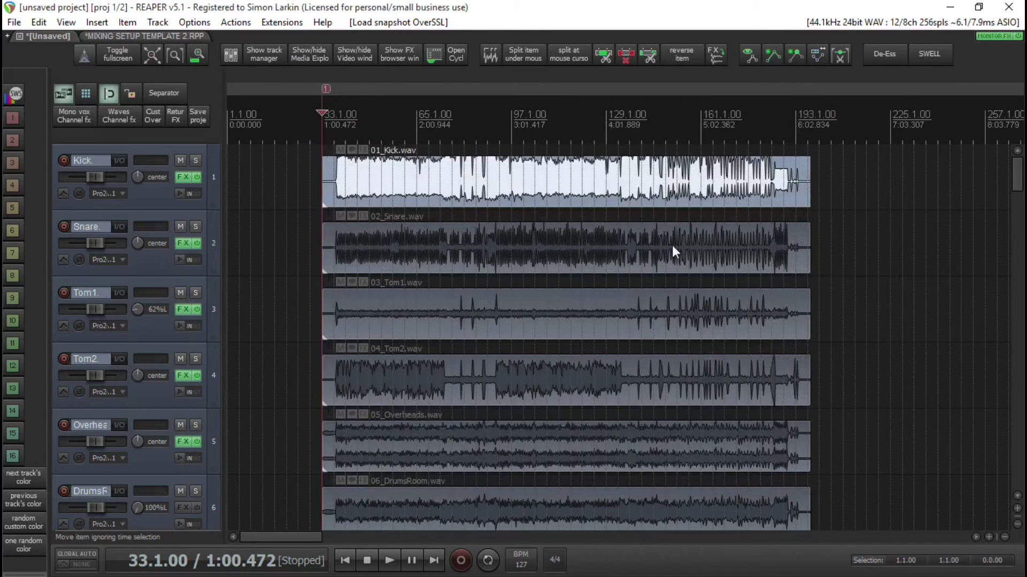
{"action": "left_click", "coordinate": [230, 60]}
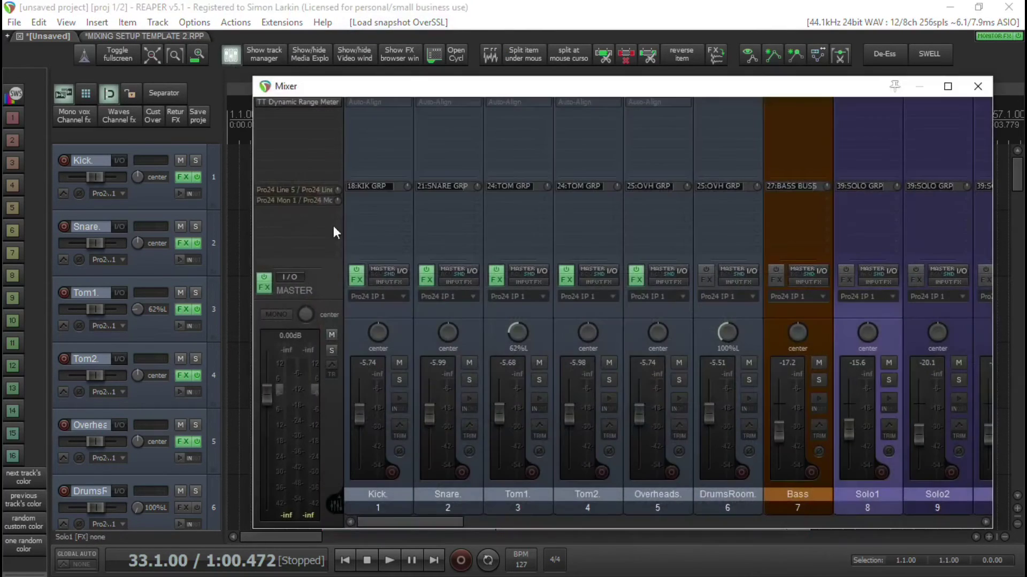
{"action": "left_click_drag", "start_coordinate": [715, 90], "coordinate": [677, 76]}
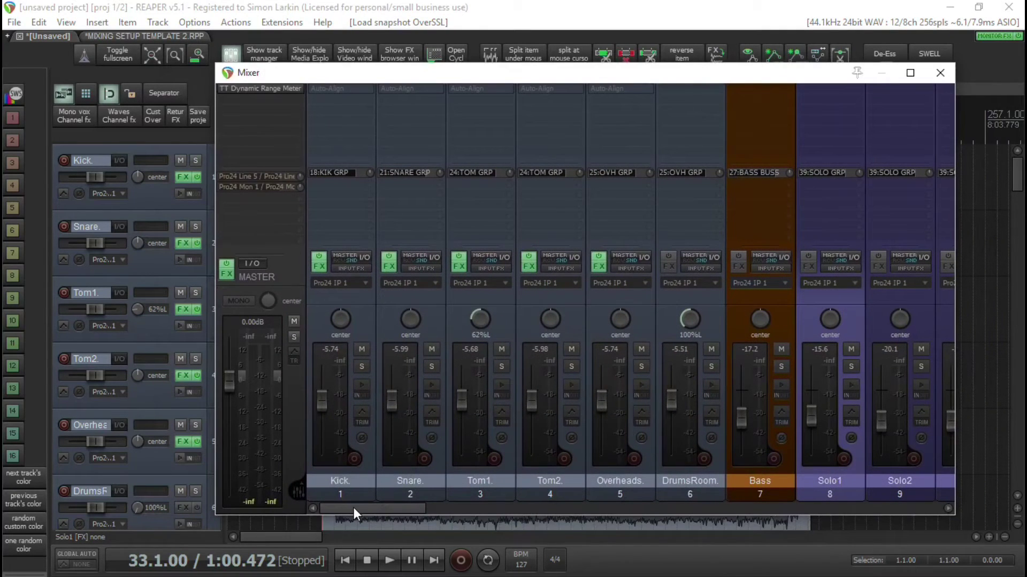
{"action": "left_click_drag", "start_coordinate": [354, 508], "coordinate": [491, 505]}
{"action": "left_click", "coordinate": [582, 450]}
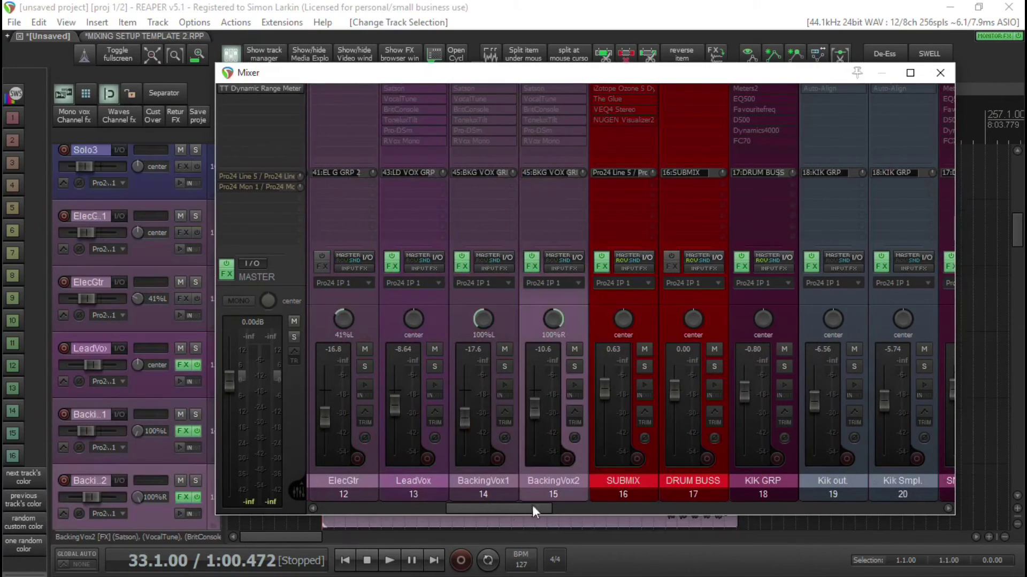
{"action": "left_click_drag", "start_coordinate": [510, 507], "coordinate": [351, 508]}
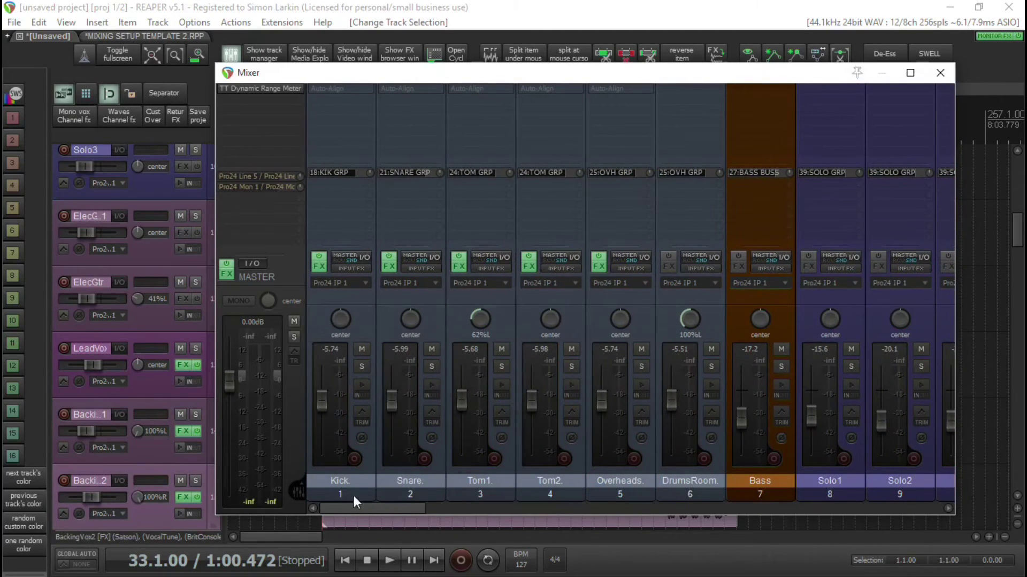
{"action": "left_click_drag", "start_coordinate": [345, 505], "coordinate": [495, 551]}
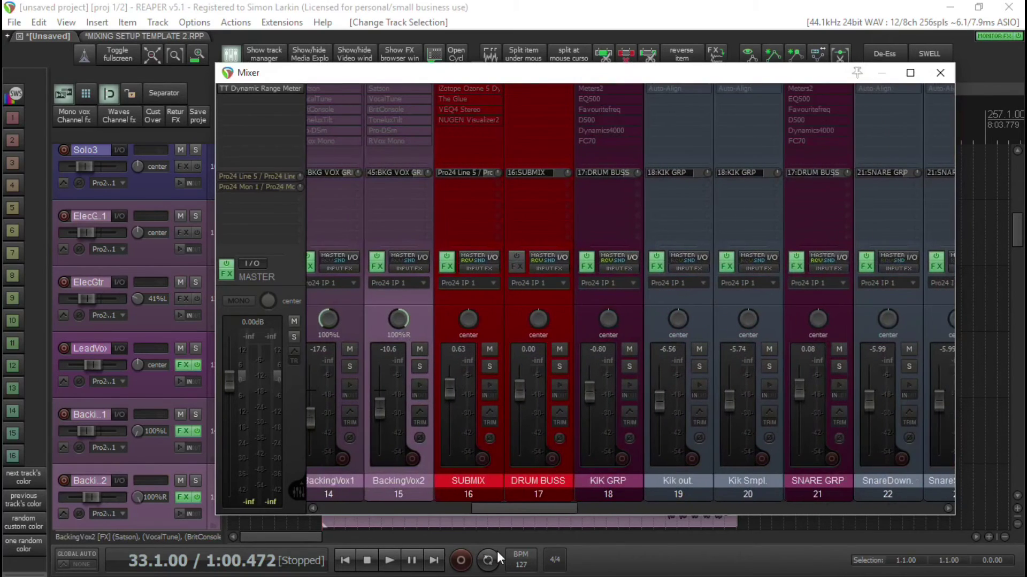
Move the SUBMIX and DRUM BUSS strips to the start of the mixer.
{"action": "scroll", "coordinate": [446, 464], "scroll_direction": "right", "scroll_amount": 2}
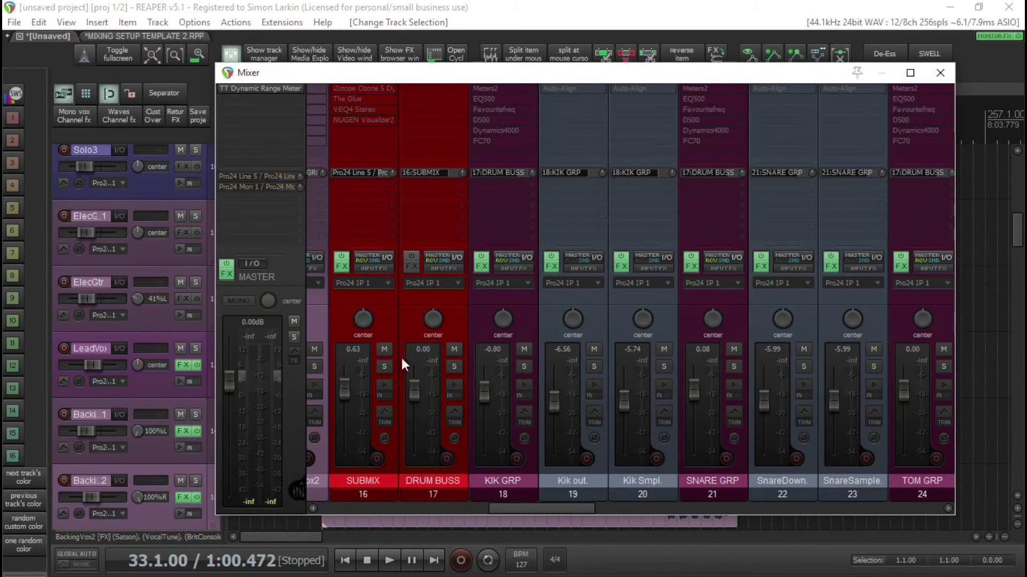
{"action": "left_click", "coordinate": [394, 315]}
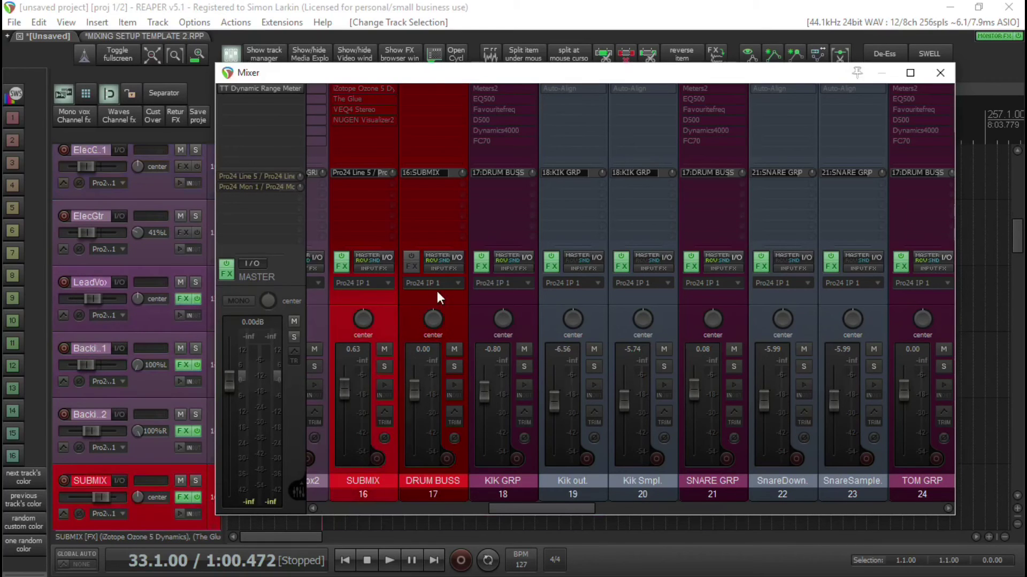
{"action": "left_click", "coordinate": [438, 291], "text": "ctrl"}
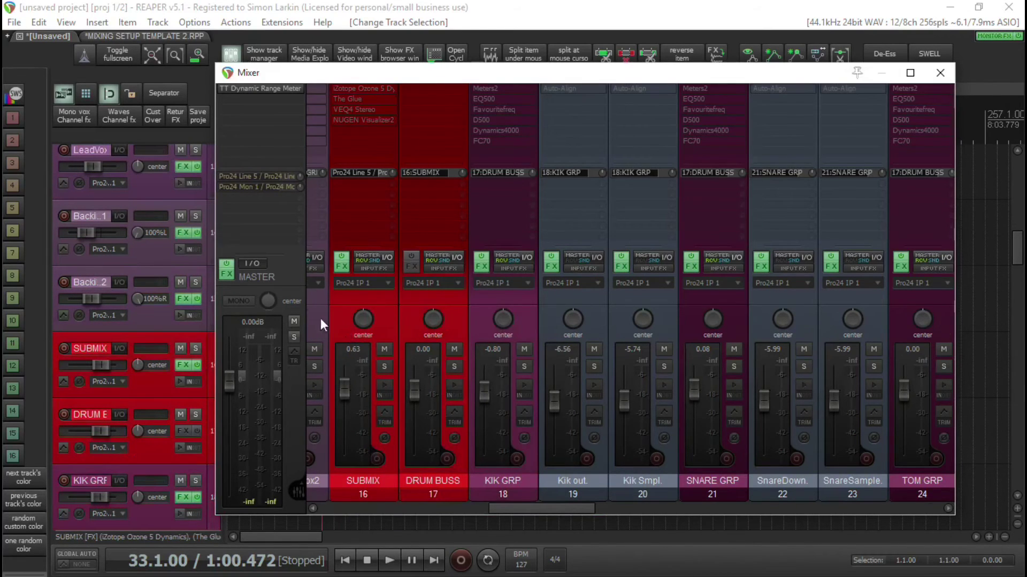
{"action": "scroll", "coordinate": [345, 327], "scroll_direction": "up", "scroll_amount": 4}
{"action": "scroll", "coordinate": [5, 342], "scroll_direction": "up", "scroll_amount": 7}
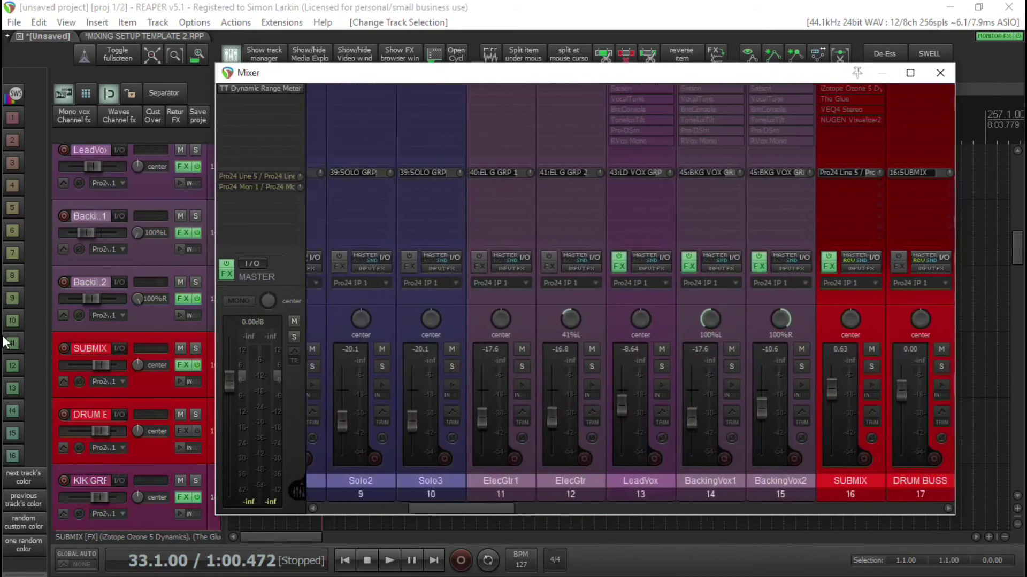
{"action": "scroll", "coordinate": [5, 342], "scroll_direction": "up", "scroll_amount": 4}
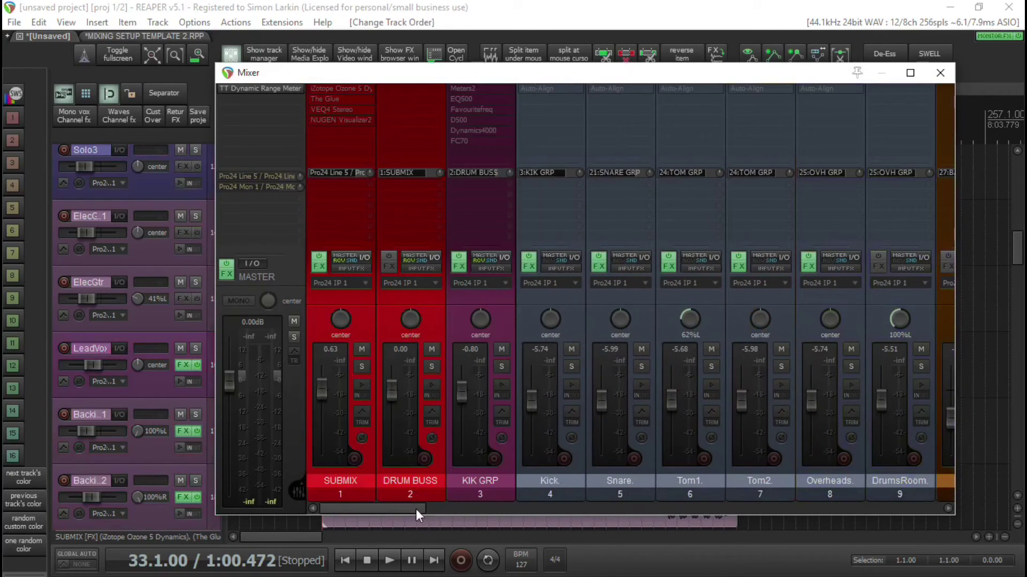
{"action": "left_click_drag", "start_coordinate": [412, 508], "coordinate": [580, 556]}
Move Kik out. and Kik Smpl. to follow Kick, then reposition the neighbouring group strips.
{"action": "left_click", "coordinate": [617, 451]}
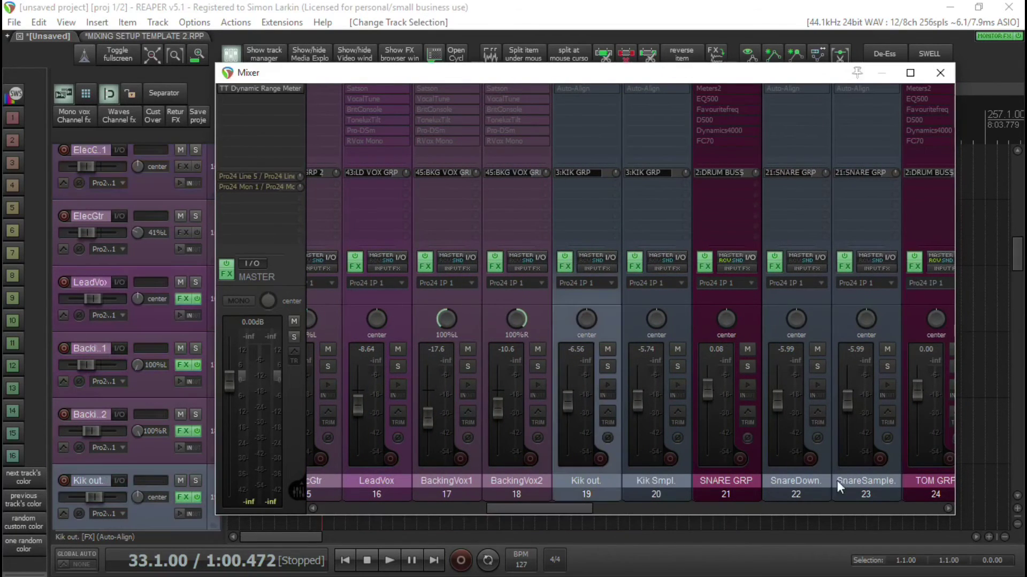
{"action": "left_click", "coordinate": [643, 347], "text": "ctrl"}
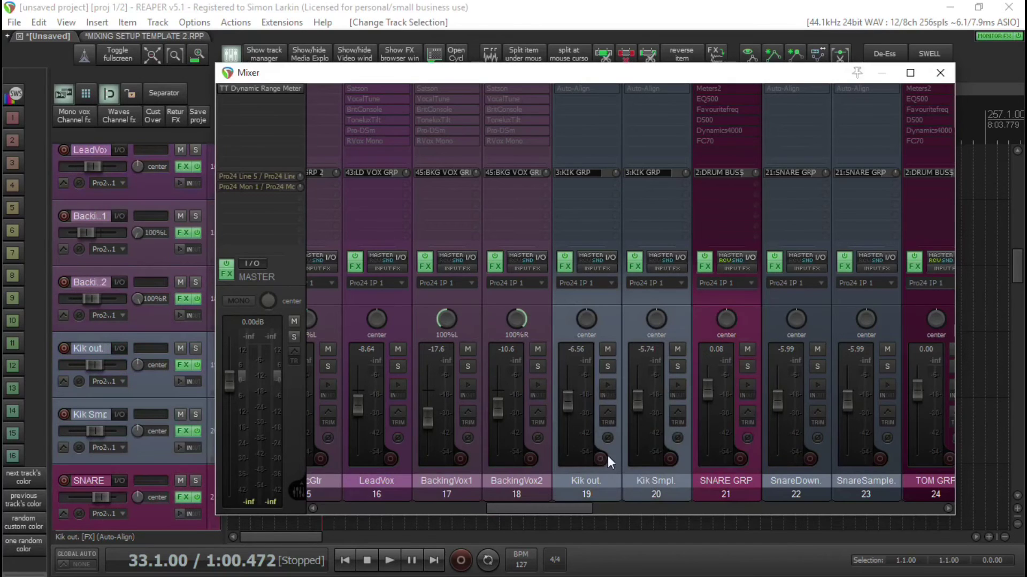
{"action": "scroll", "coordinate": [614, 444], "scroll_direction": "up", "scroll_amount": 4}
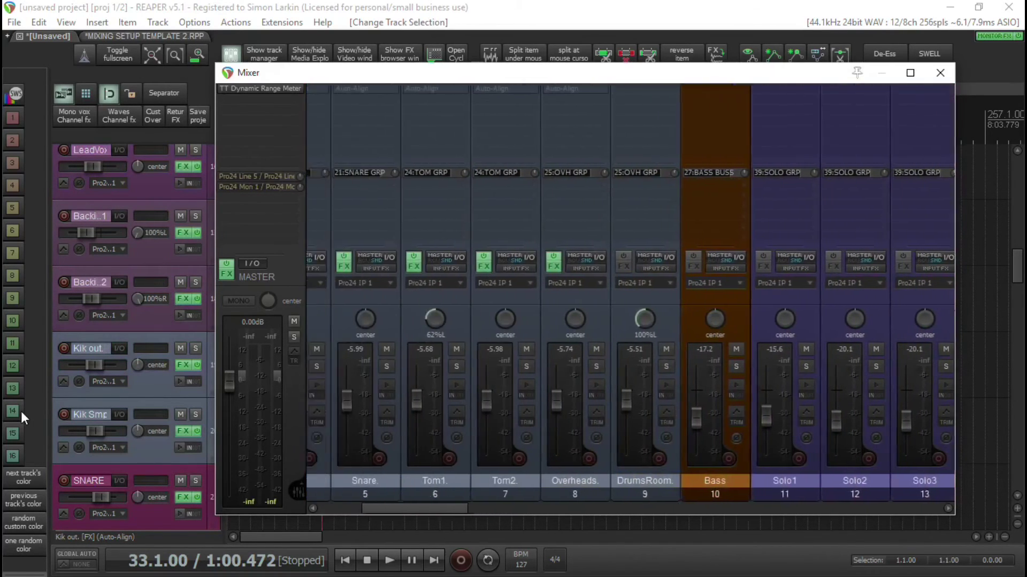
{"action": "left_click_drag", "start_coordinate": [20, 412], "coordinate": [550, 435]}
{"action": "mouse_move", "coordinate": [397, 509]}
{"action": "left_mouse_down"}
{"action": "mouse_move", "coordinate": [653, 518]}
{"action": "mouse_move", "coordinate": [727, 537]}
{"action": "mouse_move", "coordinate": [410, 509]}
{"action": "left_mouse_up"}
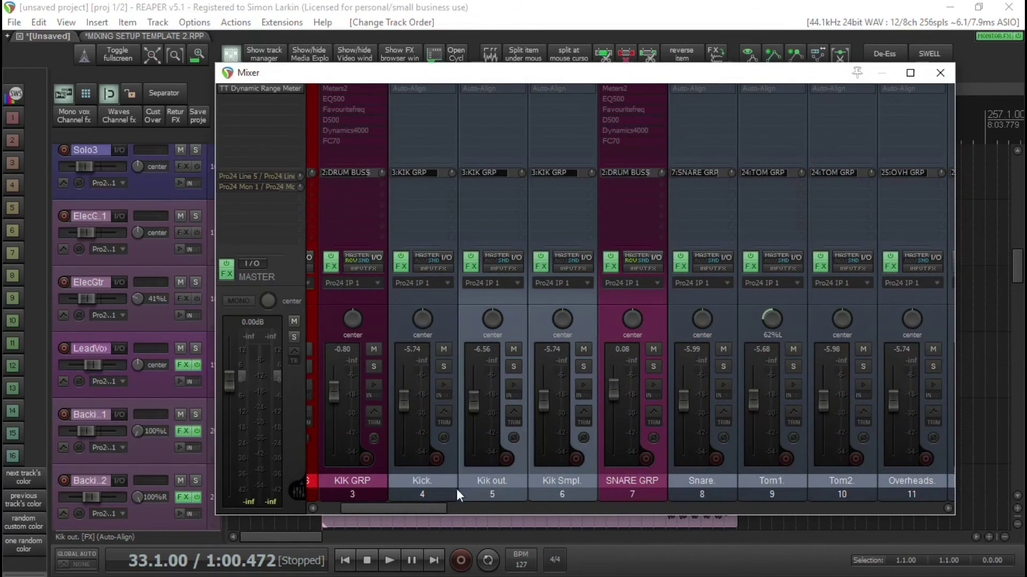
{"action": "left_click_drag", "start_coordinate": [415, 508], "coordinate": [602, 544]}
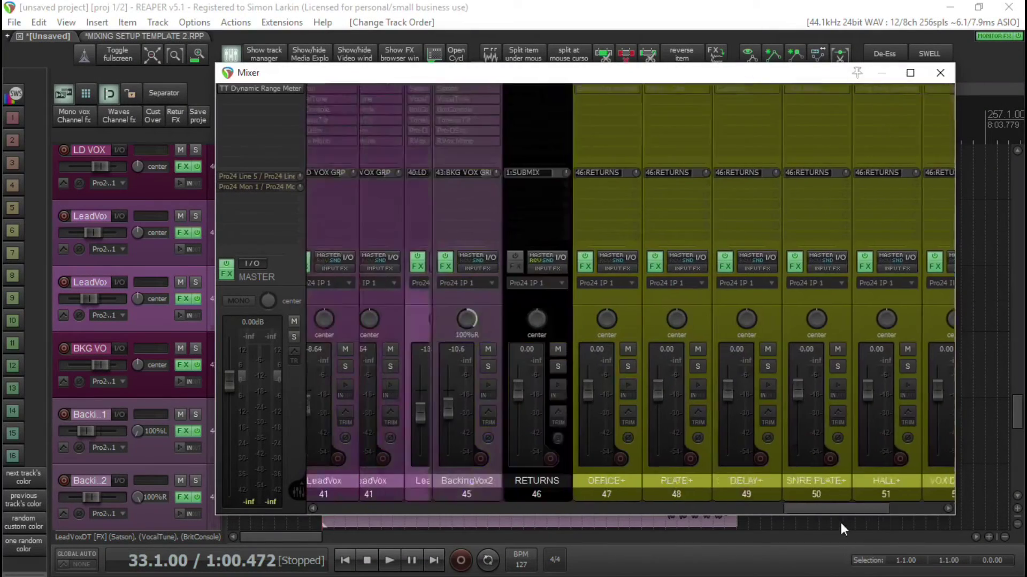
Drag OVH GRP ahead of the rooms and each remaining bus before its tracks, then select SUBMIX.
{"action": "left_click_drag", "start_coordinate": [840, 521], "coordinate": [794, 512]}
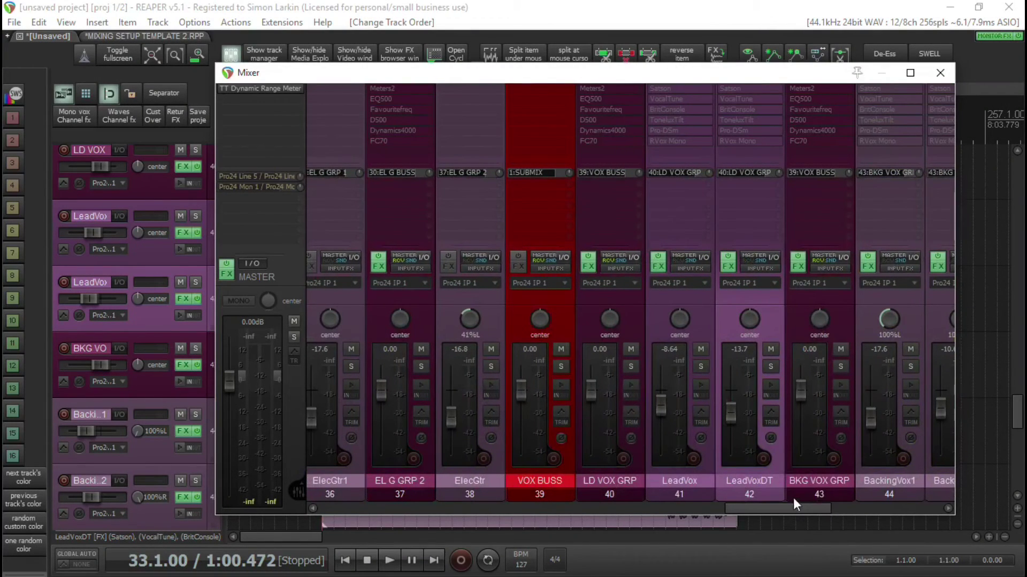
{"action": "left_click_drag", "start_coordinate": [781, 515], "coordinate": [625, 493]}
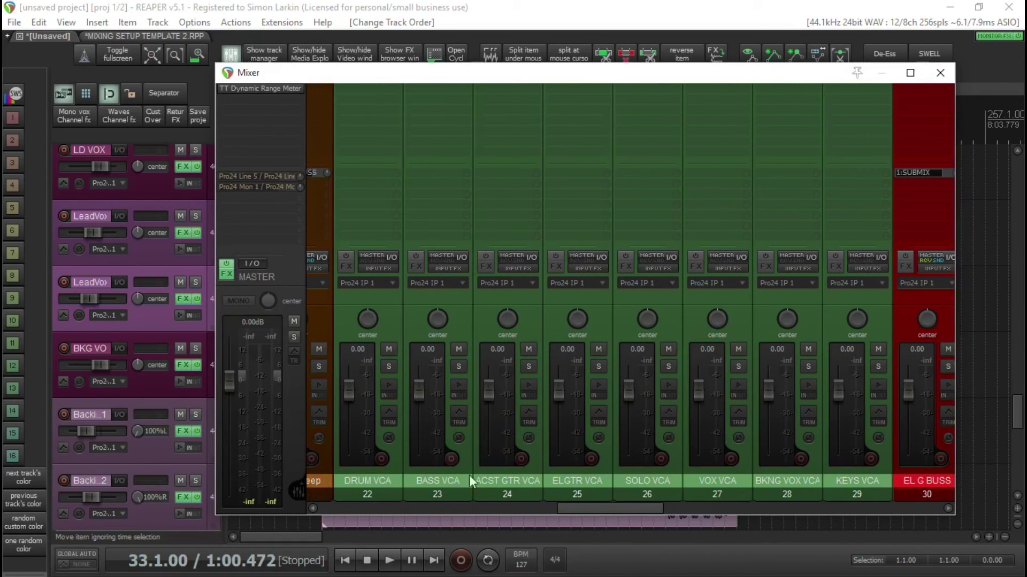
{"action": "left_click", "coordinate": [548, 508]}
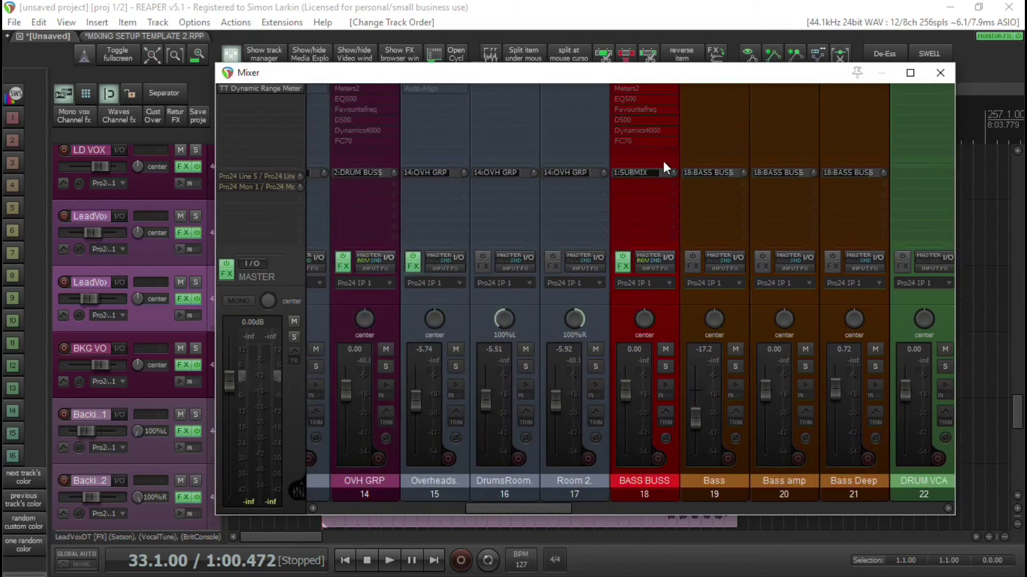
{"action": "left_click_drag", "start_coordinate": [505, 508], "coordinate": [481, 509]}
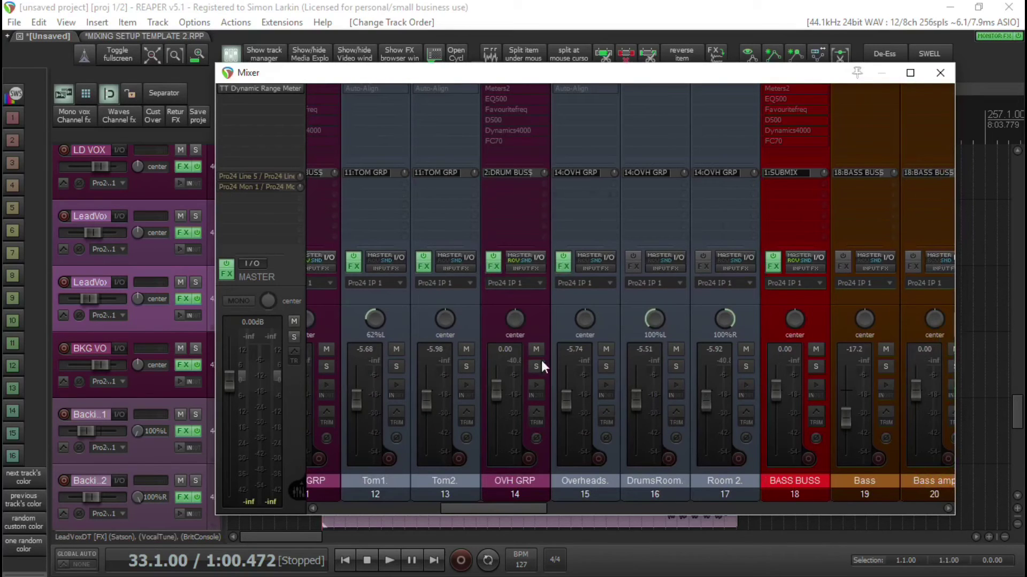
{"action": "left_click", "coordinate": [539, 300]}
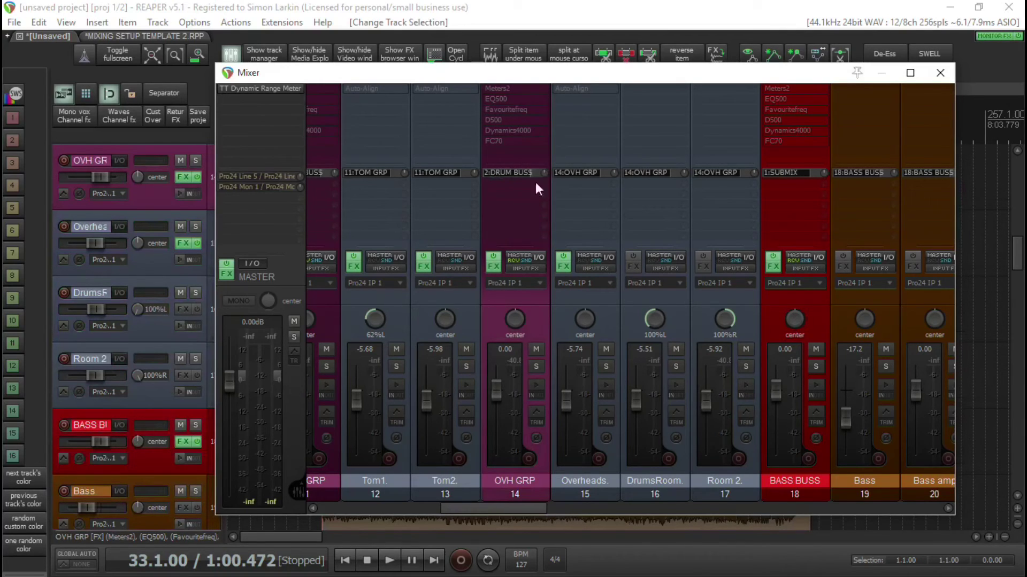
{"action": "left_click_drag", "start_coordinate": [520, 509], "coordinate": [230, 502]}
{"action": "left_click", "coordinate": [366, 461]}
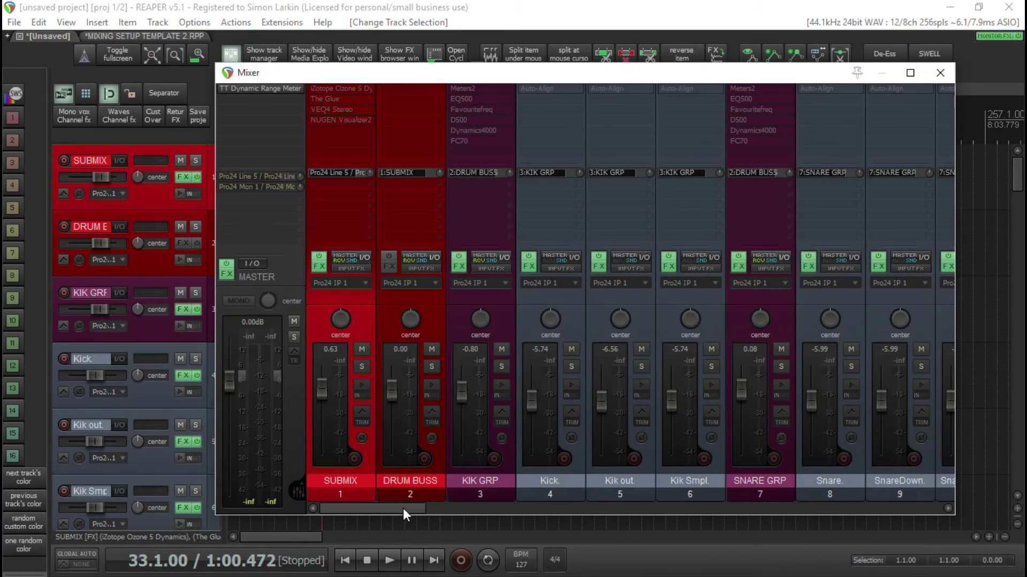
{"action": "left_click_drag", "start_coordinate": [403, 508], "coordinate": [618, 538]}
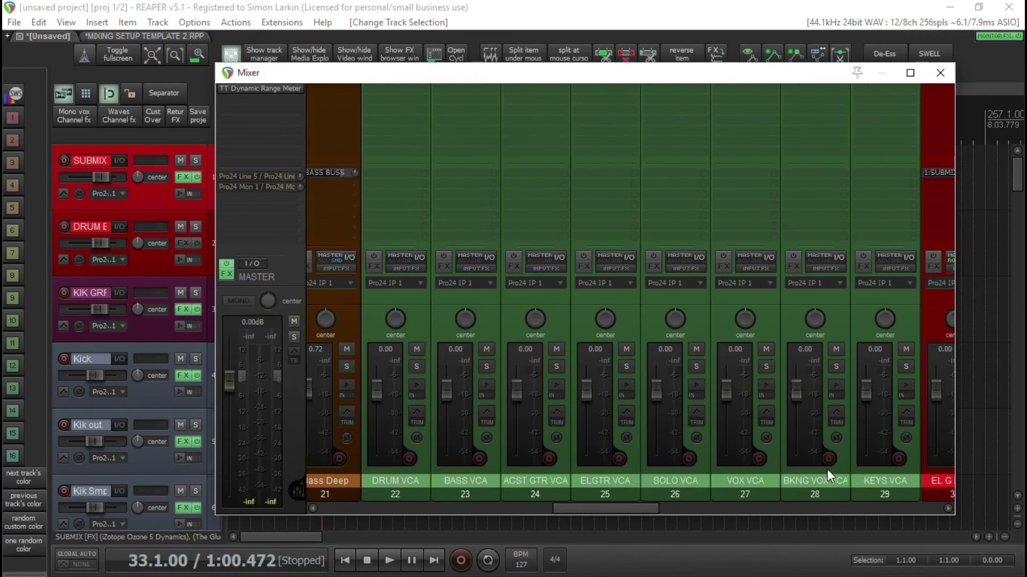
{"action": "left_click_drag", "start_coordinate": [627, 508], "coordinate": [908, 564]}
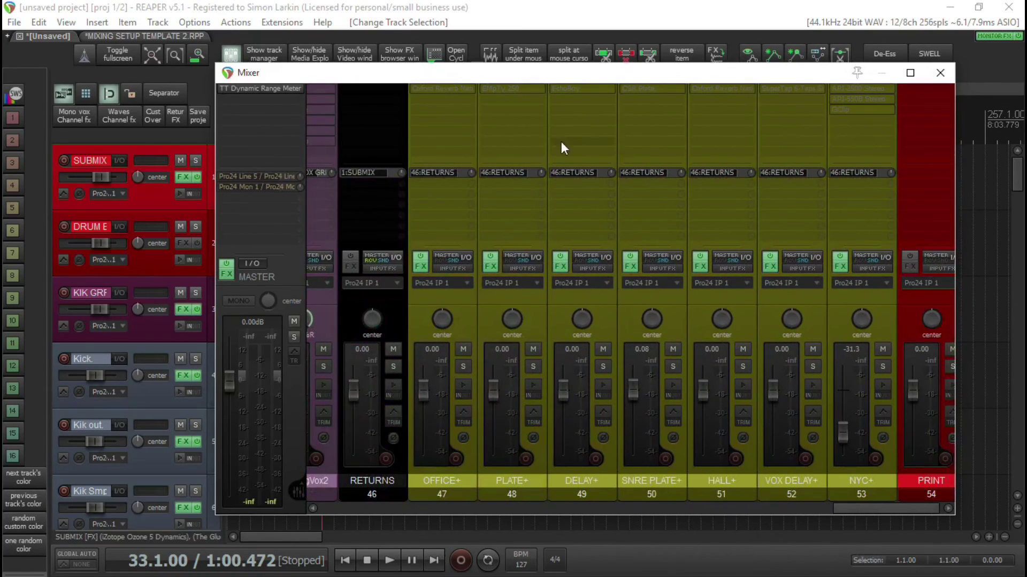
{"action": "left_click_drag", "start_coordinate": [891, 503], "coordinate": [359, 498]}
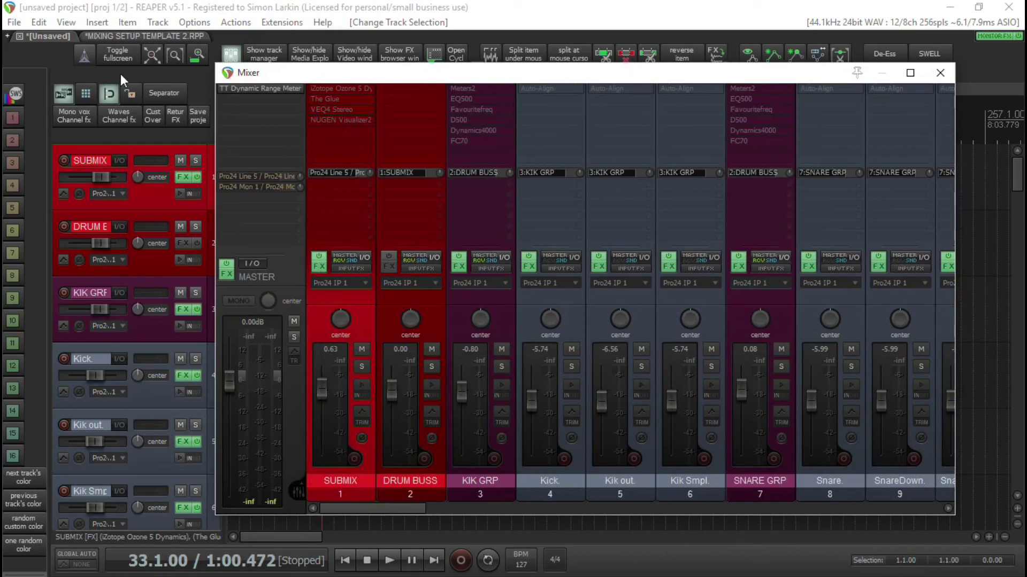
Close the mixer and bring tracks 30–35 into view in the arrange window.
{"action": "left_click", "coordinate": [940, 72]}
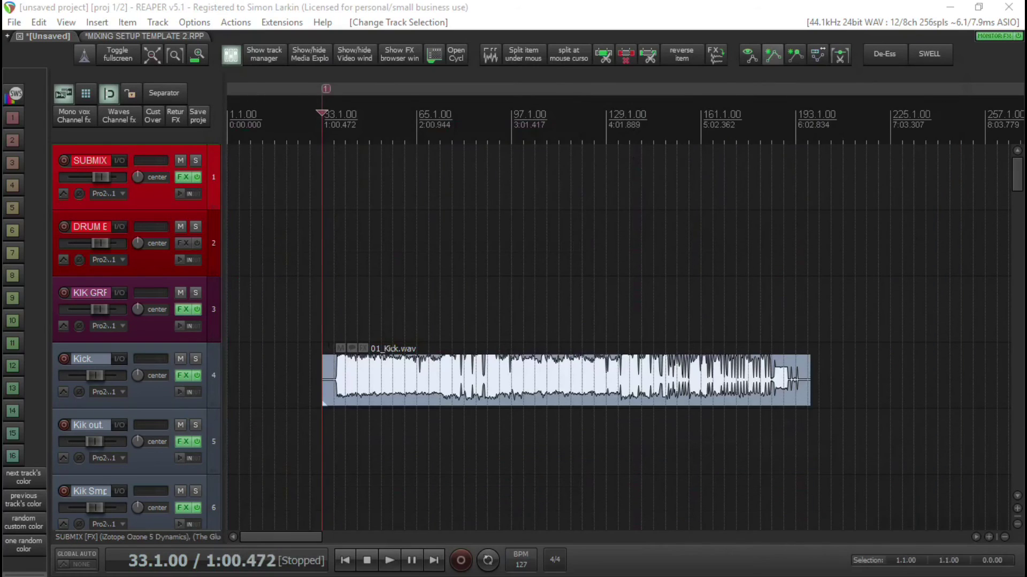
{"action": "left_click_drag", "start_coordinate": [1018, 185], "coordinate": [1018, 350]}
{"action": "scroll", "coordinate": [620, 321], "scroll_direction": "down", "scroll_amount": 4}
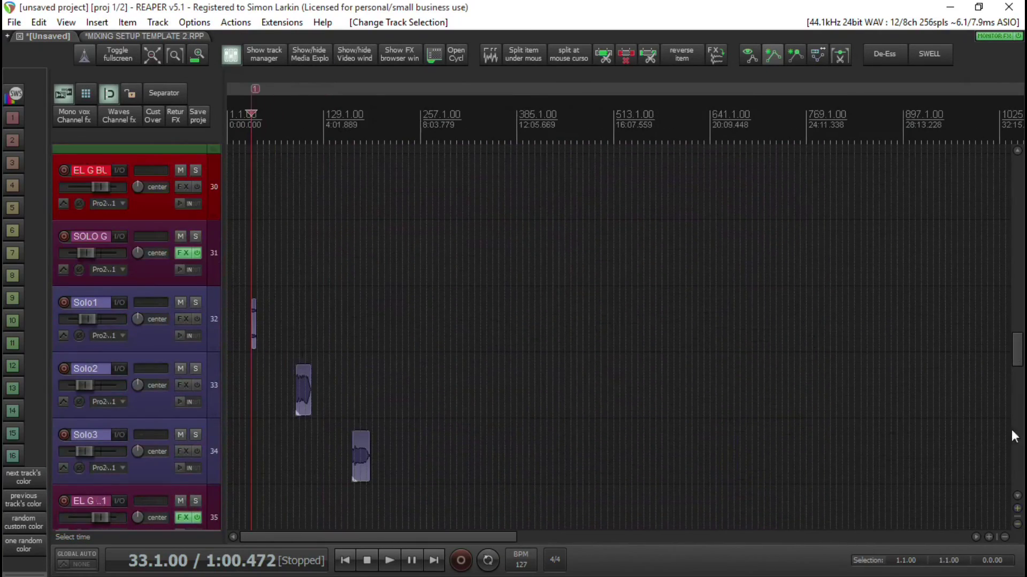
{"action": "scroll", "coordinate": [336, 538], "scroll_direction": "up", "scroll_amount": 5}
{"action": "left_click_drag", "start_coordinate": [335, 539], "coordinate": [202, 537]}
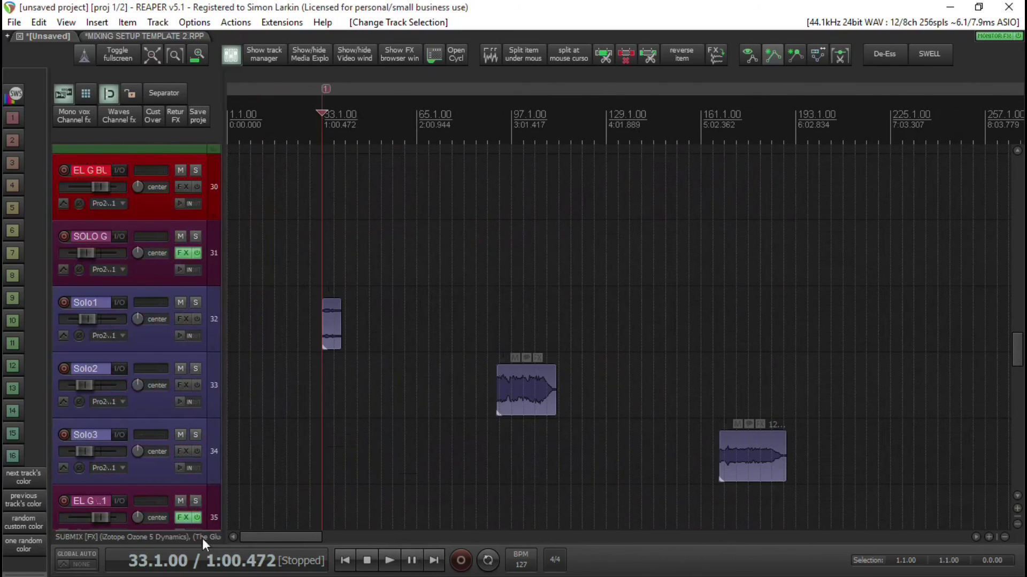
Reopen the mixer with Ctrl+M and position it to cover the arrange view.
{"action": "key", "text": "ctrl+m"}
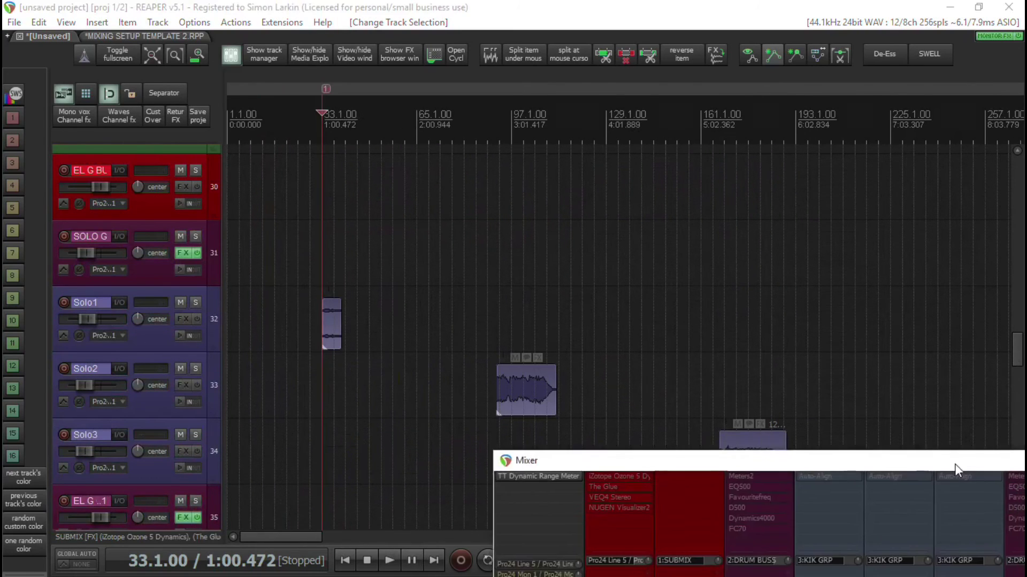
{"action": "left_click_drag", "start_coordinate": [957, 459], "coordinate": [696, 84]}
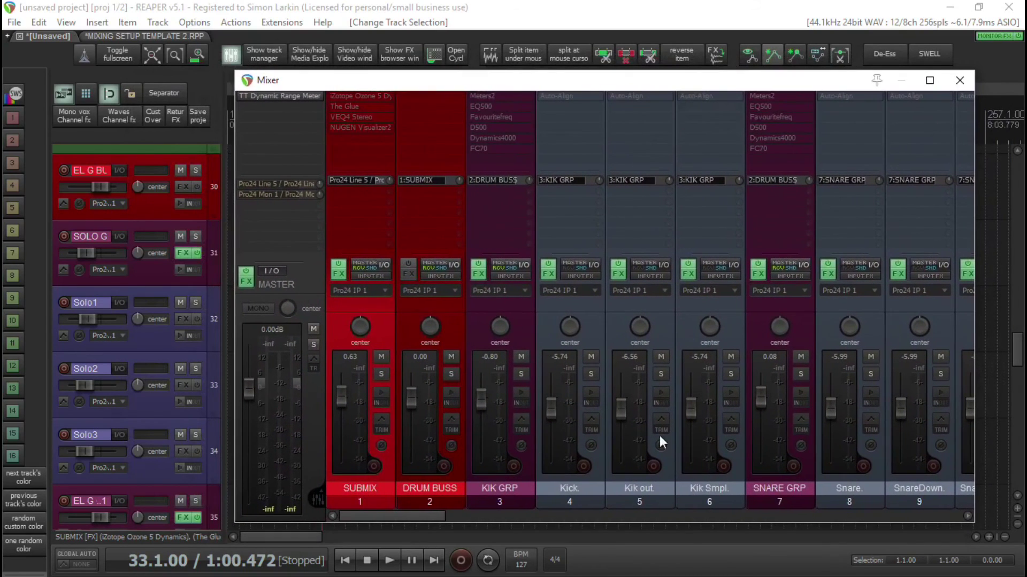